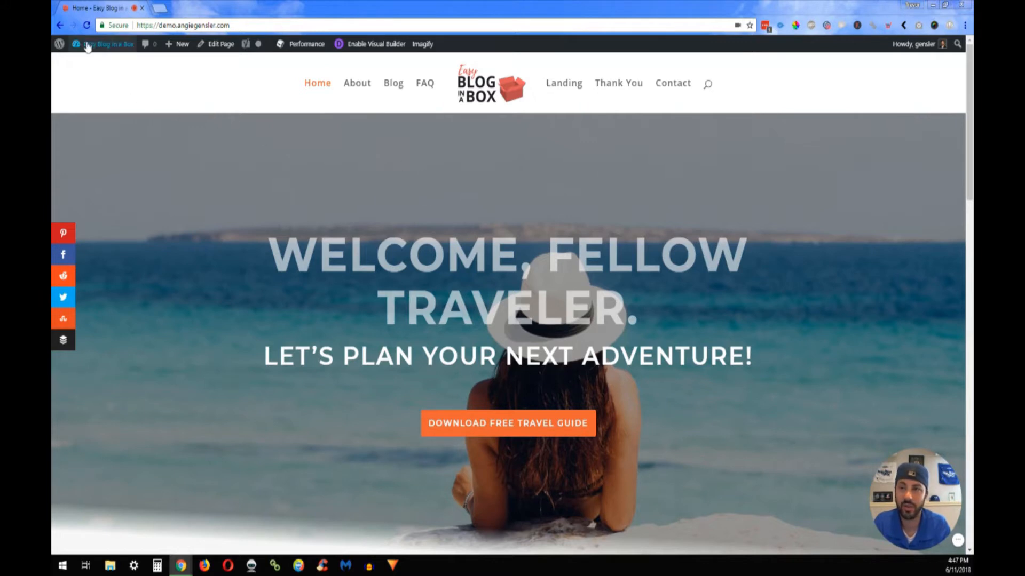
Open the site's Theme Customizer in a new browser tab and go to the Typography section of General Settings
{"action": "mouse_move", "coordinate": [89, 49]}
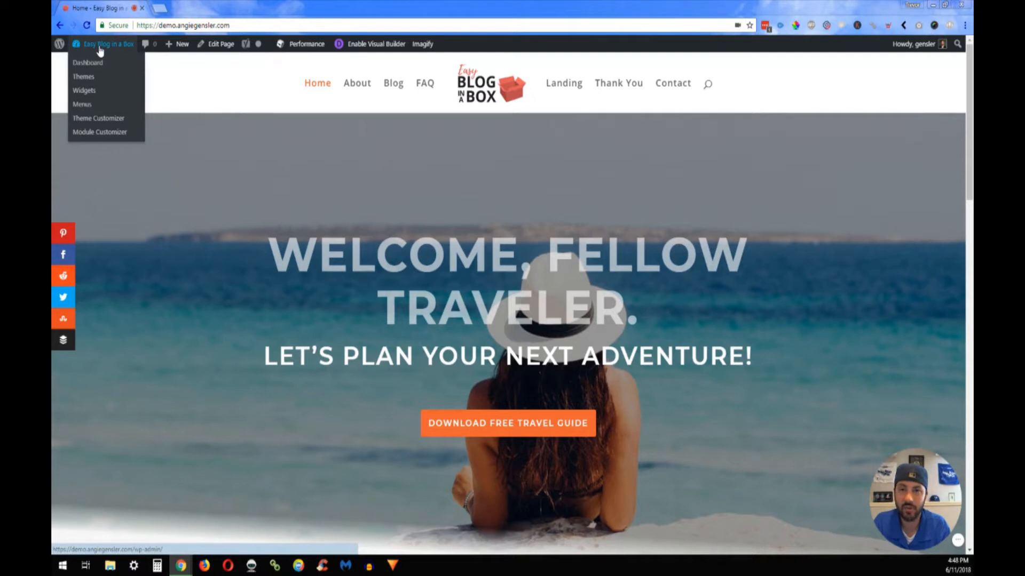
{"action": "right_click", "coordinate": [96, 124]}
{"action": "left_click", "coordinate": [114, 127]}
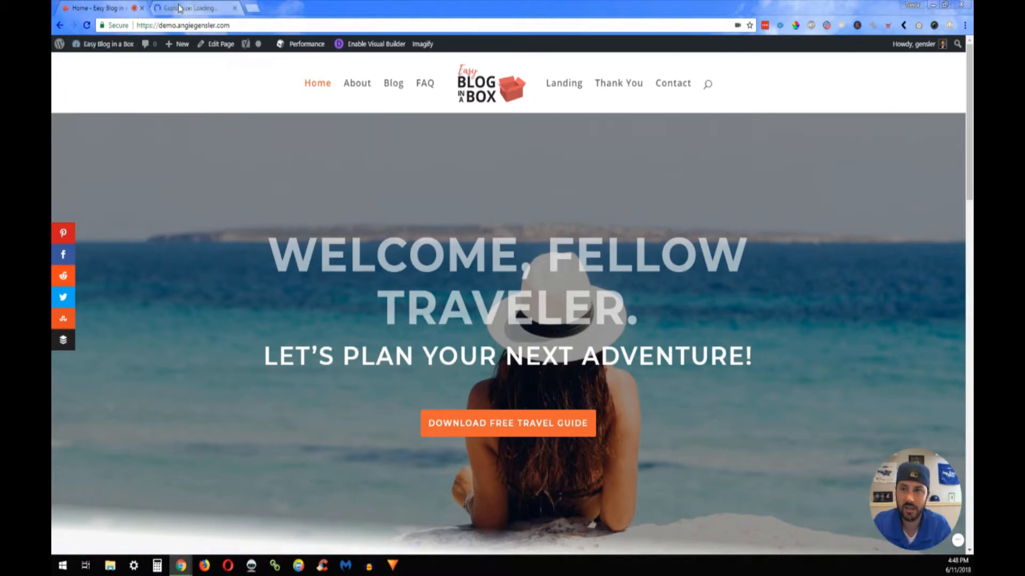
{"action": "left_click", "coordinate": [179, 8]}
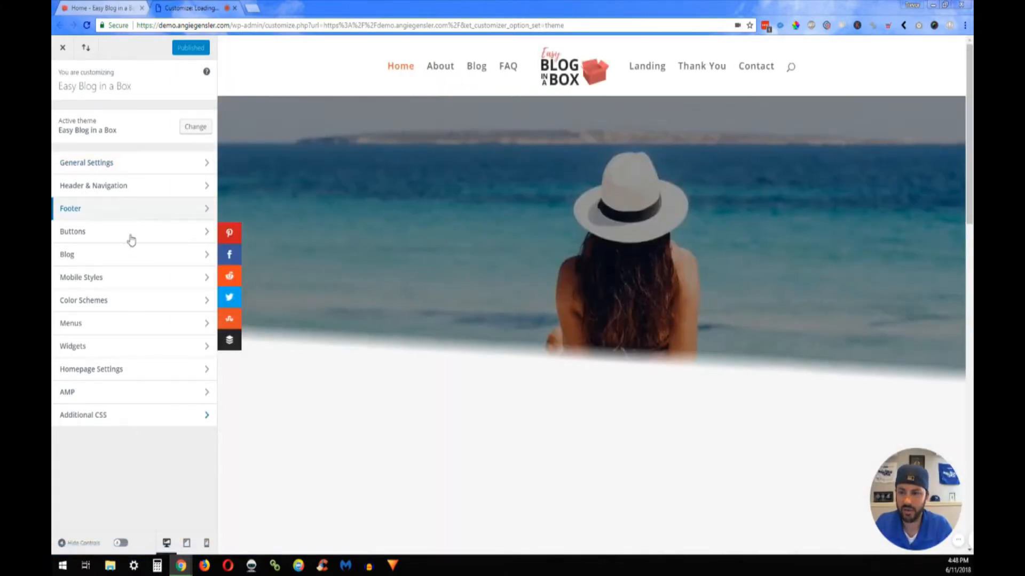
{"action": "left_click", "coordinate": [134, 167]}
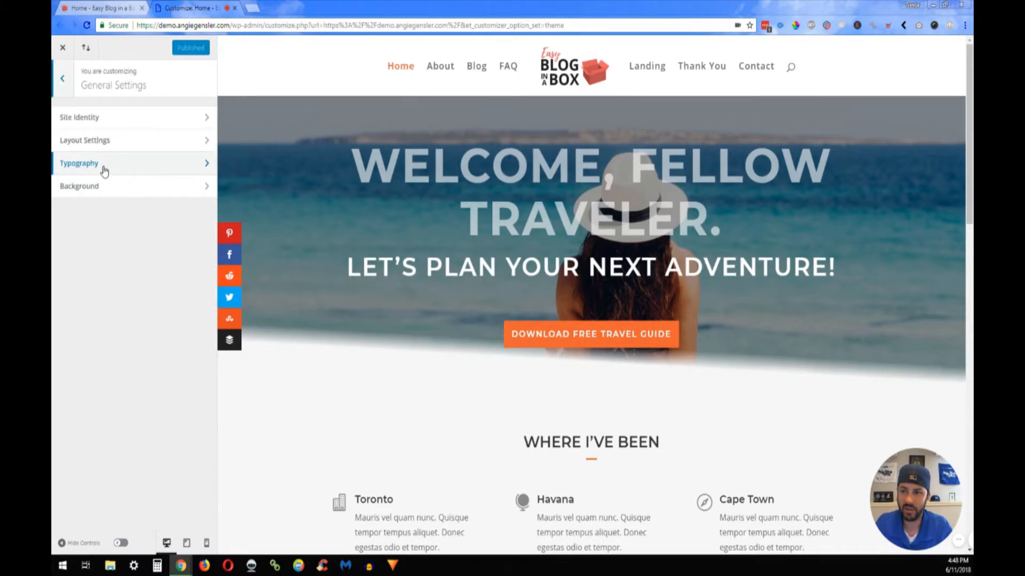
{"action": "left_click", "coordinate": [139, 169]}
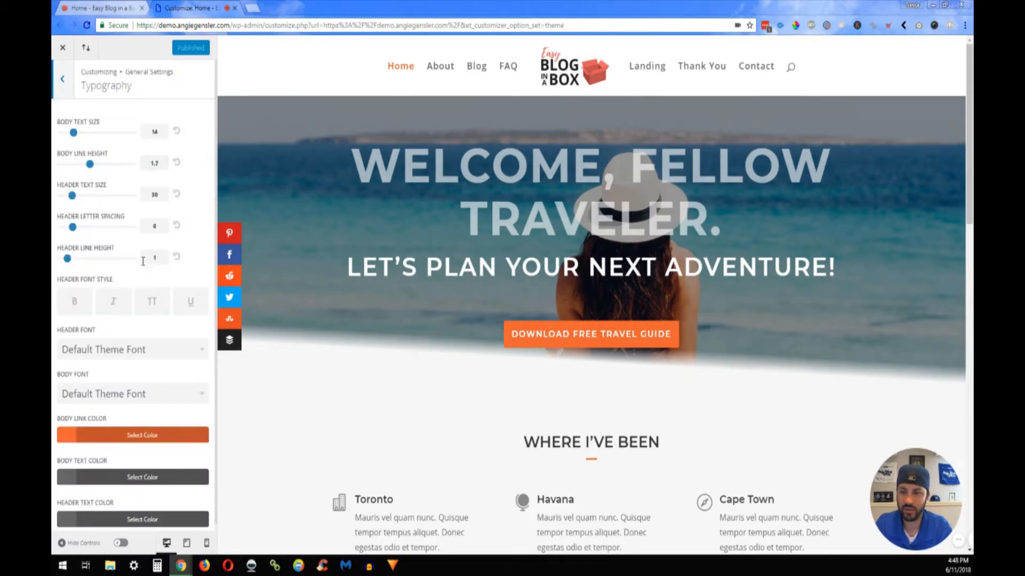
Browse the list of available header fonts from beginning to end in the Typography settings
{"action": "left_click", "coordinate": [163, 351]}
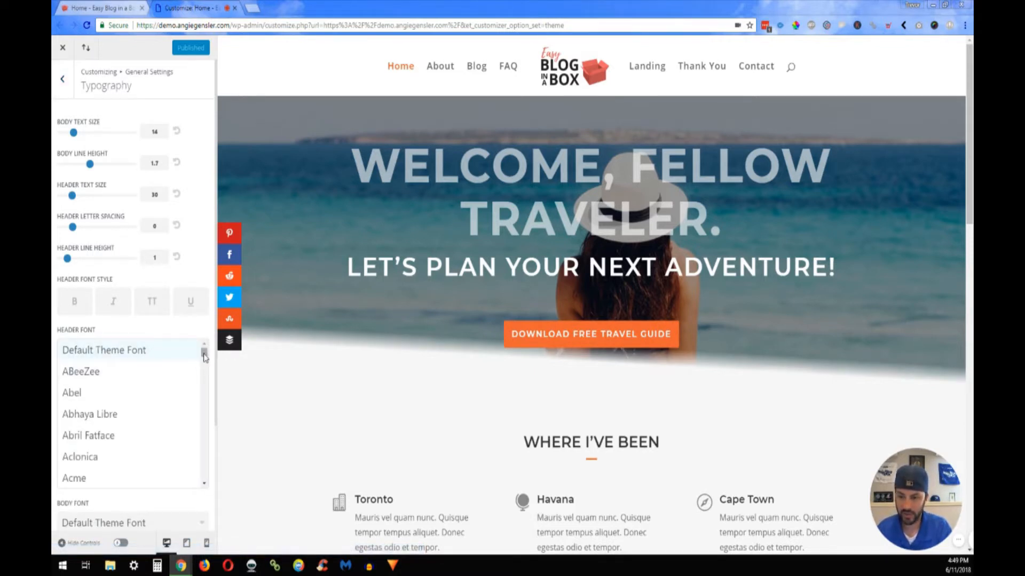
{"action": "left_click_drag", "start_coordinate": [204, 354], "coordinate": [200, 471]}
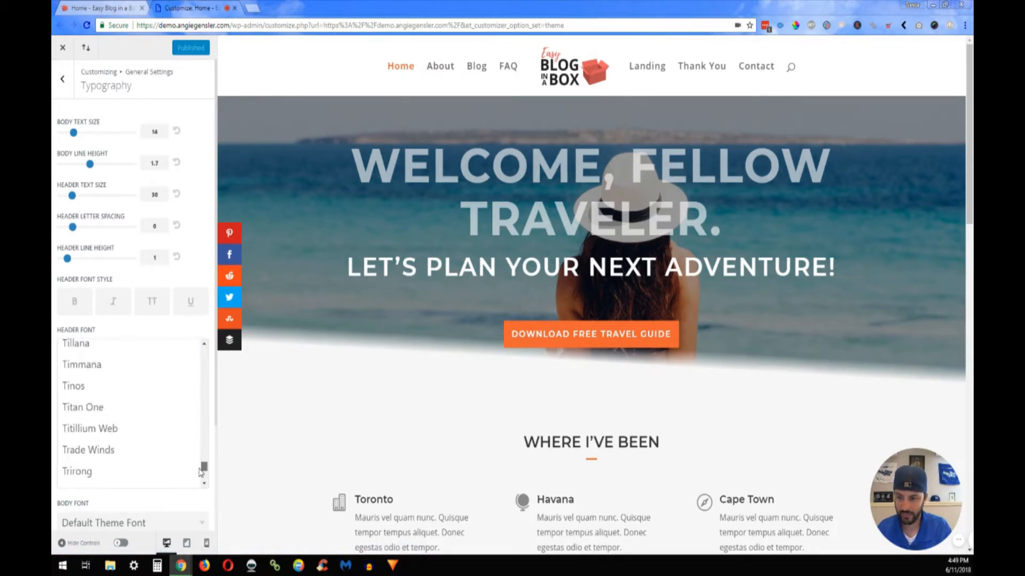
{"action": "scroll", "coordinate": [149, 443], "scroll_direction": "up", "scroll_amount": 1}
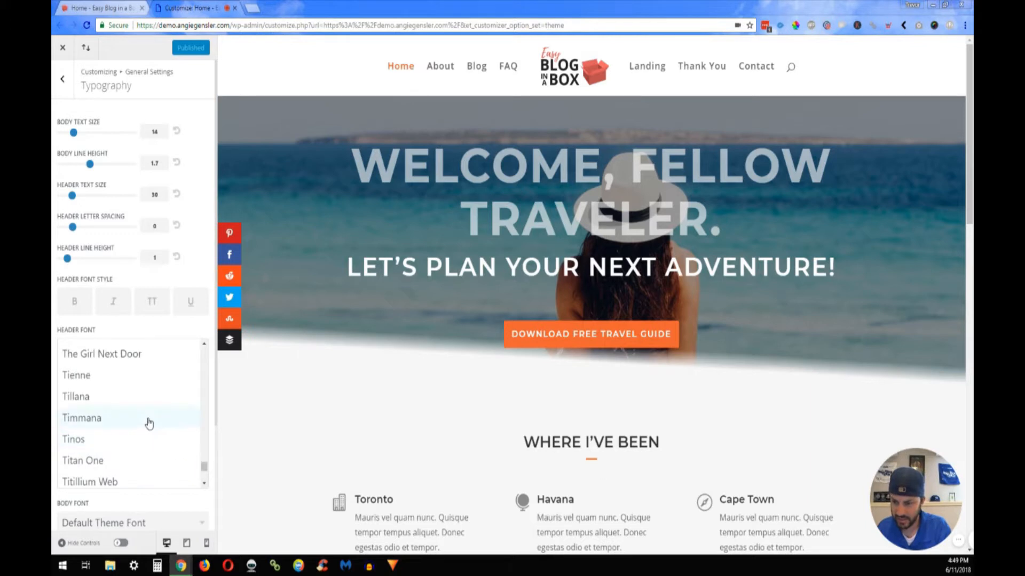
{"action": "scroll", "coordinate": [148, 423], "scroll_direction": "down", "scroll_amount": 3}
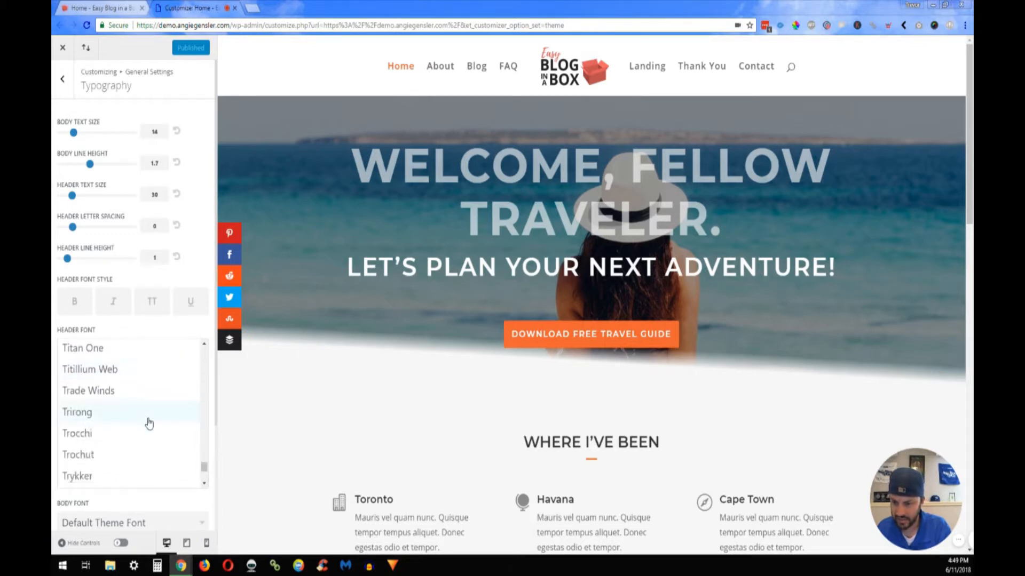
{"action": "scroll", "coordinate": [149, 423], "scroll_direction": "down", "scroll_amount": 2}
{"action": "scroll", "coordinate": [149, 423], "scroll_direction": "up", "scroll_amount": 5}
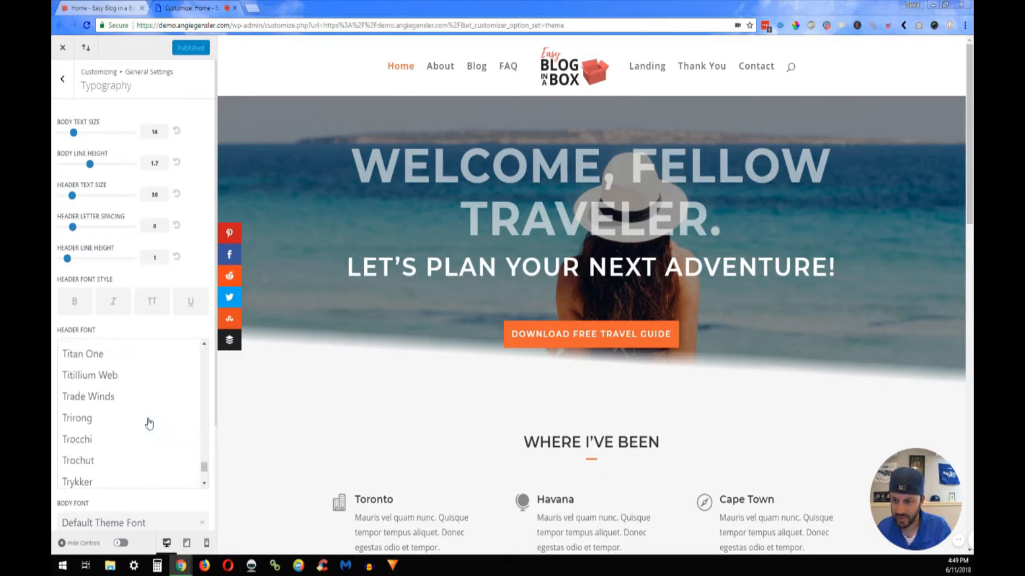
{"action": "scroll", "coordinate": [149, 423], "scroll_direction": "up", "scroll_amount": 3}
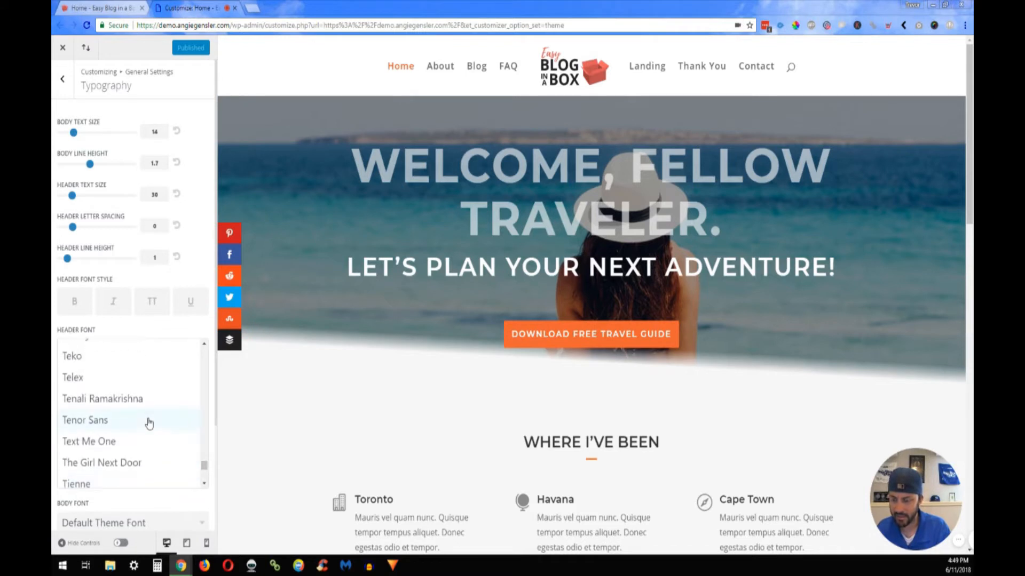
{"action": "scroll", "coordinate": [149, 424], "scroll_direction": "up", "scroll_amount": 2}
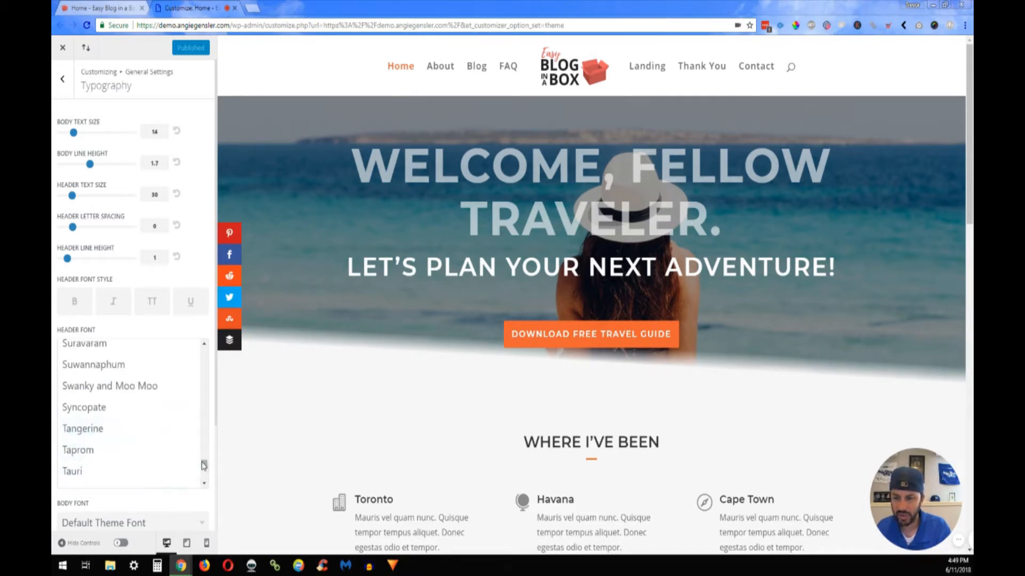
{"action": "left_click_drag", "start_coordinate": [204, 467], "coordinate": [205, 352]}
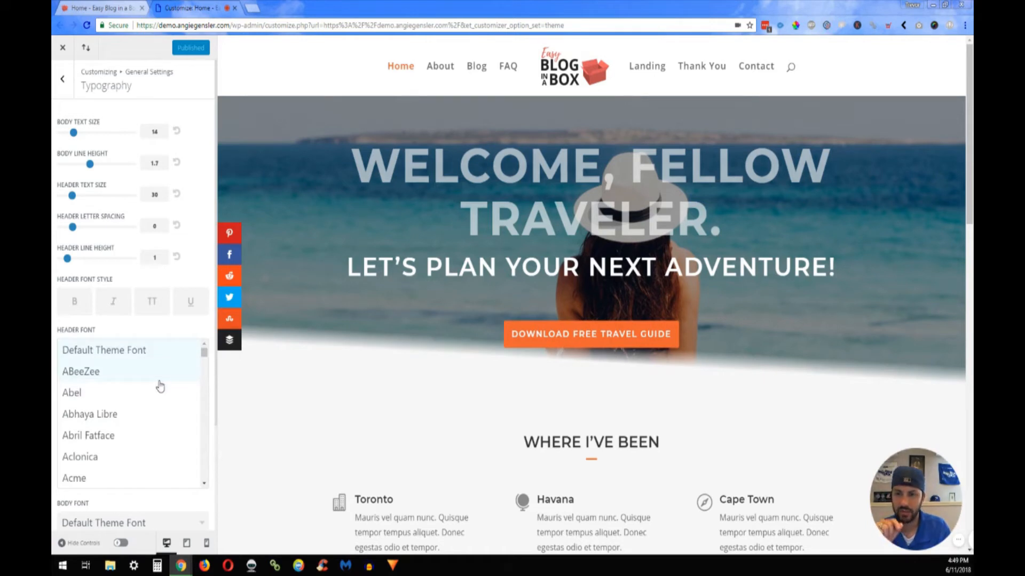
From the site's home page, open the WordPress dashboard in a new tab and go to the Divi Theme Options
{"action": "left_click", "coordinate": [106, 8]}
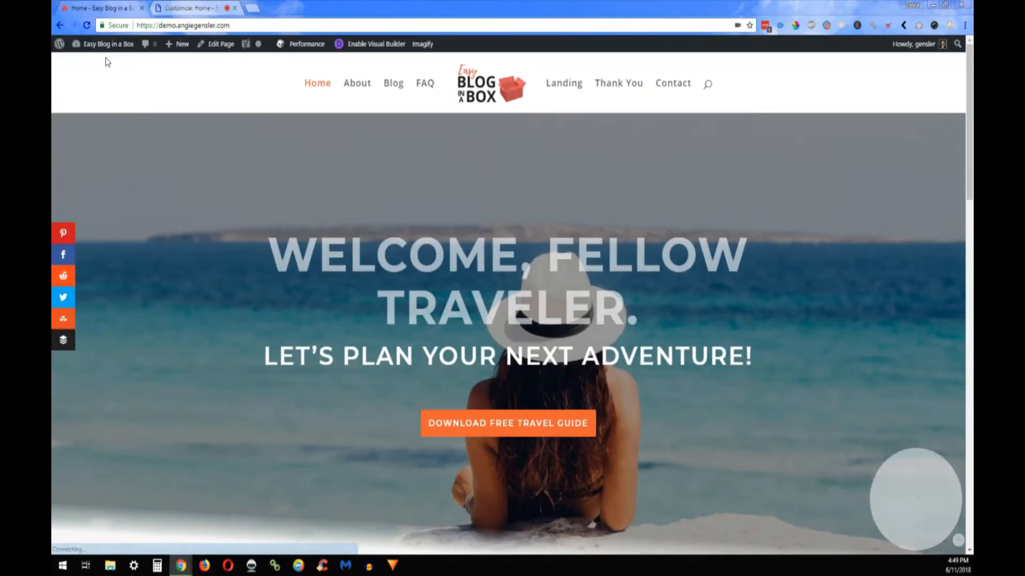
{"action": "mouse_move", "coordinate": [104, 51]}
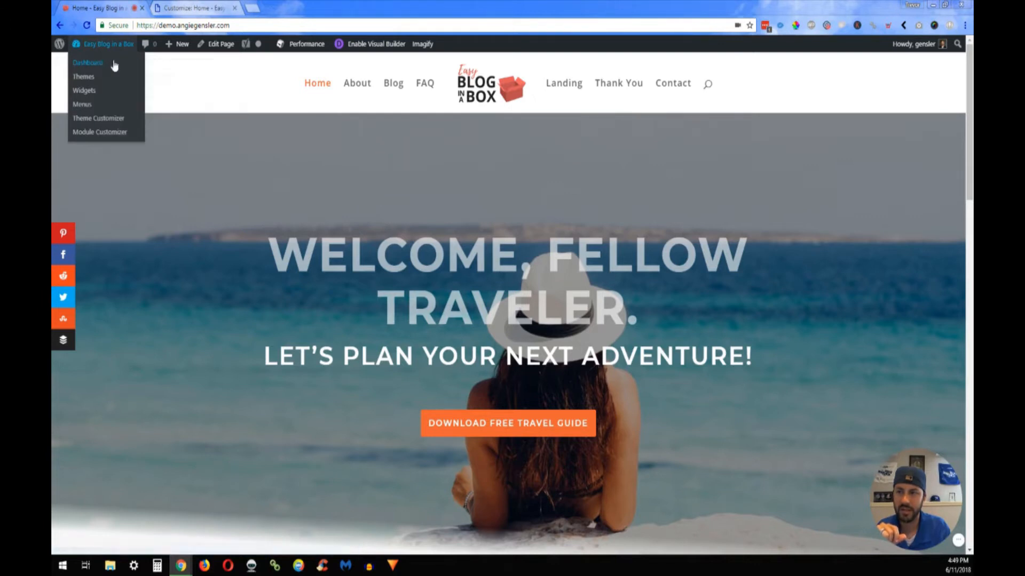
{"action": "middle_click", "coordinate": [107, 64]}
{"action": "left_click", "coordinate": [276, 5]}
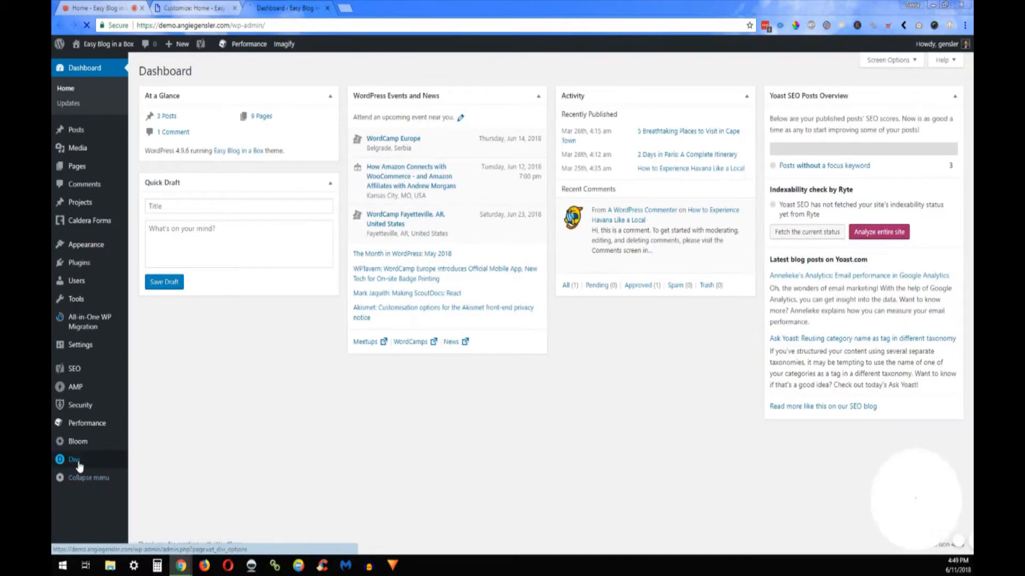
{"action": "mouse_move", "coordinate": [78, 464]}
{"action": "left_click", "coordinate": [175, 437]}
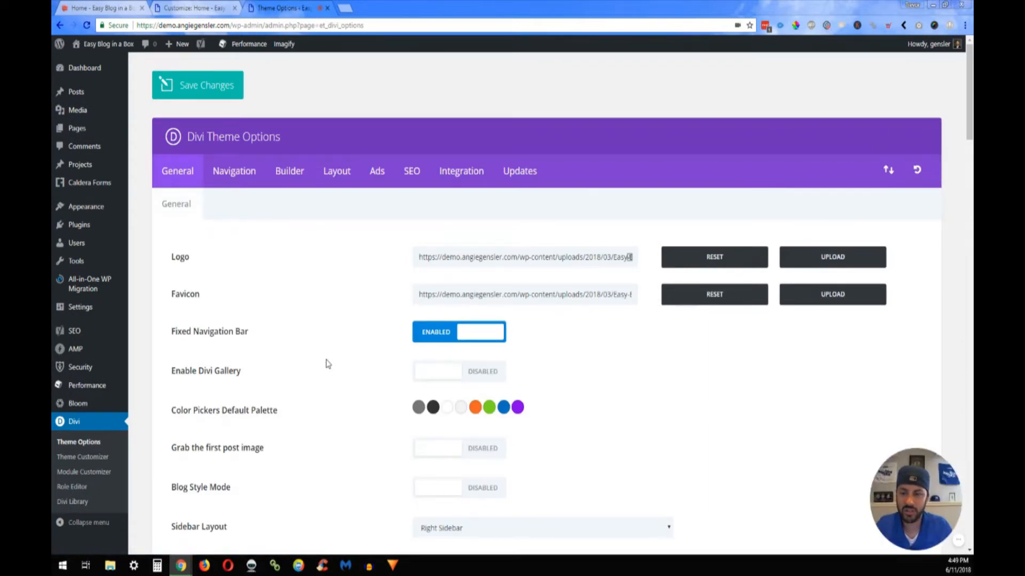
Enable Google Fonts subsets in the general Divi Theme Options and save the changes
{"action": "scroll", "coordinate": [328, 364], "scroll_direction": "down", "scroll_amount": 2}
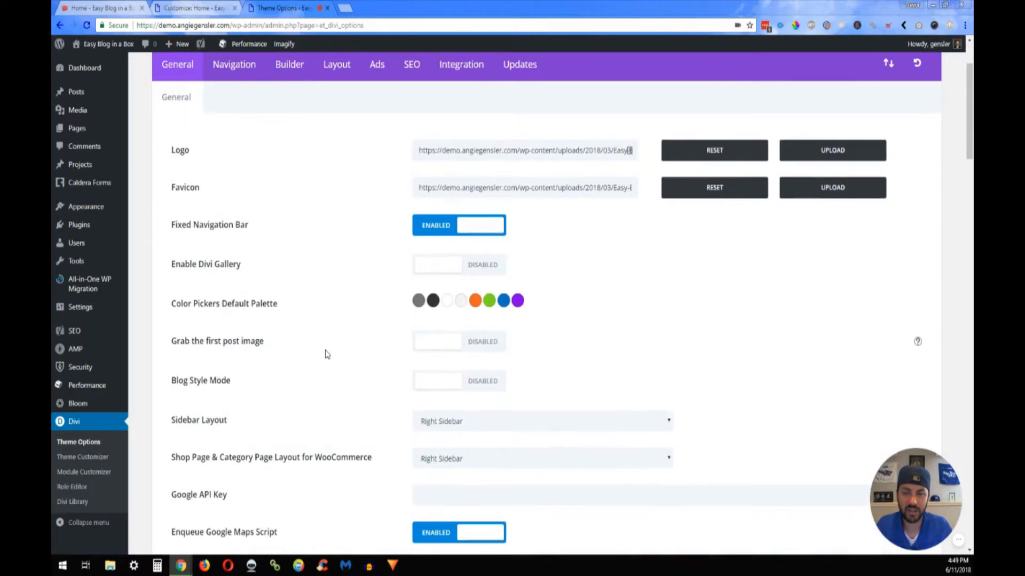
{"action": "scroll", "coordinate": [327, 354], "scroll_direction": "down", "scroll_amount": 3}
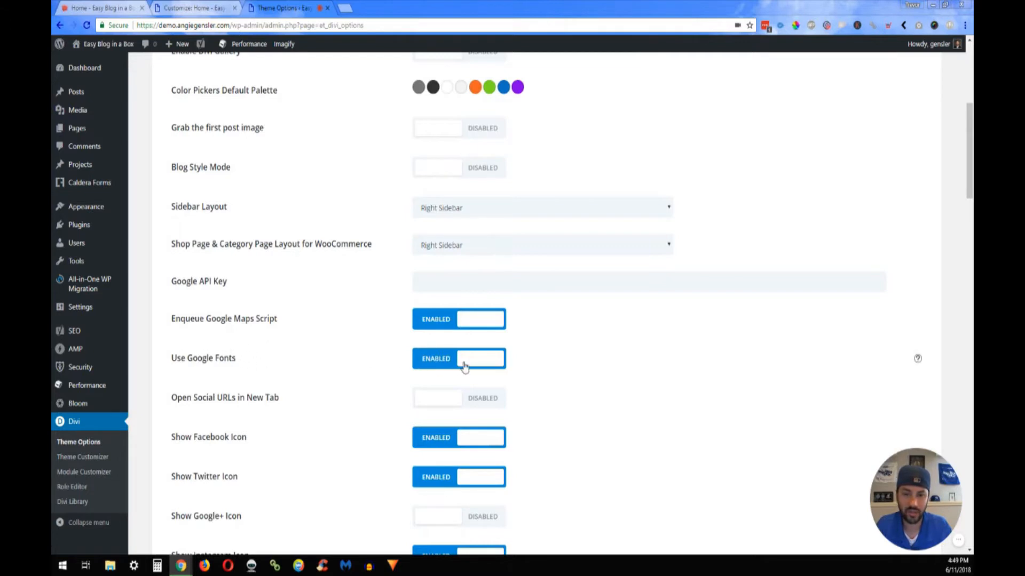
{"action": "left_click_drag", "start_coordinate": [171, 359], "coordinate": [251, 361]}
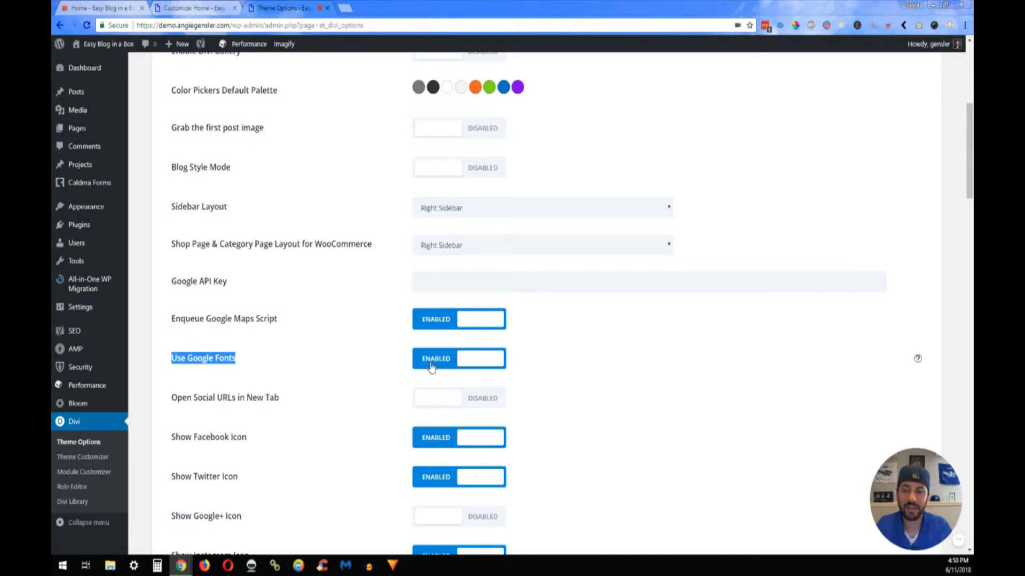
{"action": "scroll", "coordinate": [374, 352], "scroll_direction": "down", "scroll_amount": 1}
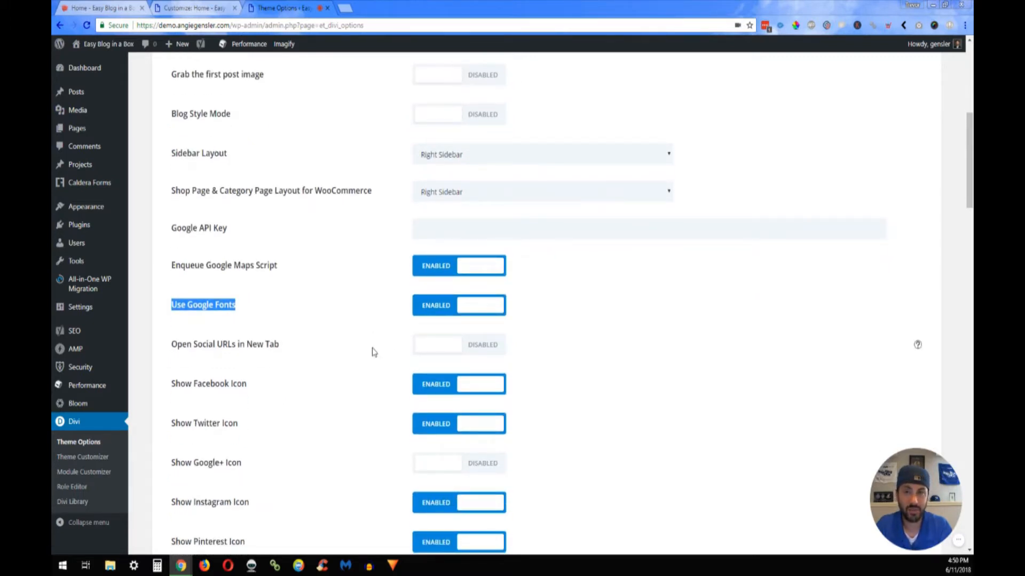
{"action": "scroll", "coordinate": [373, 352], "scroll_direction": "down", "scroll_amount": 1}
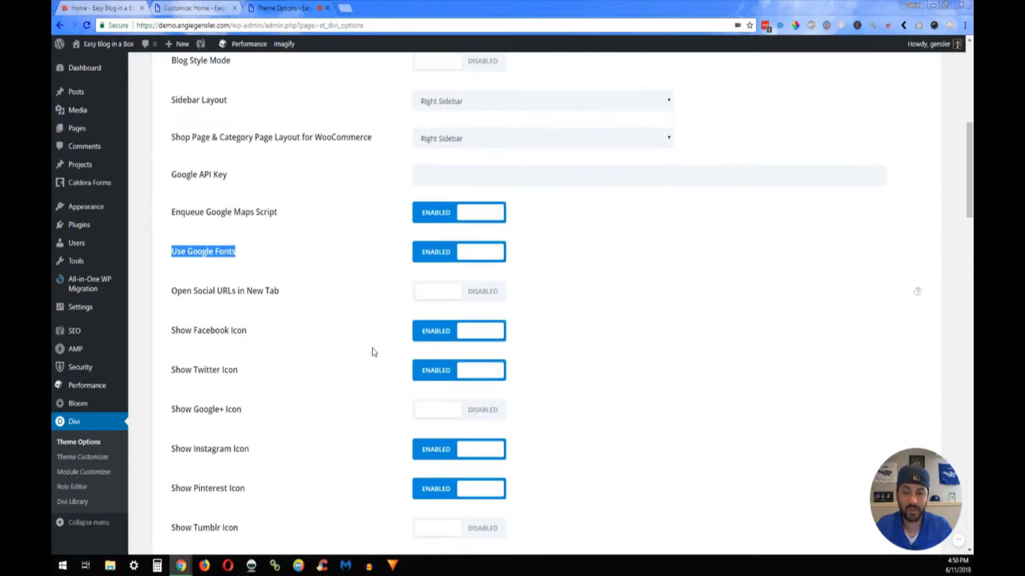
{"action": "scroll", "coordinate": [373, 351], "scroll_direction": "down", "scroll_amount": 2}
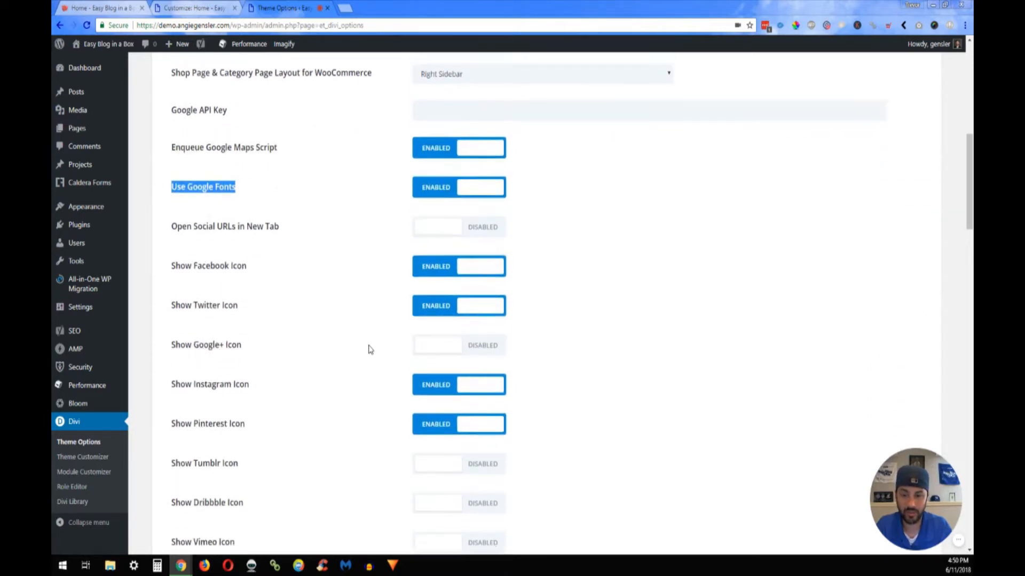
{"action": "scroll", "coordinate": [371, 350], "scroll_direction": "down", "scroll_amount": 5}
{"action": "scroll", "coordinate": [370, 350], "scroll_direction": "down", "scroll_amount": 9}
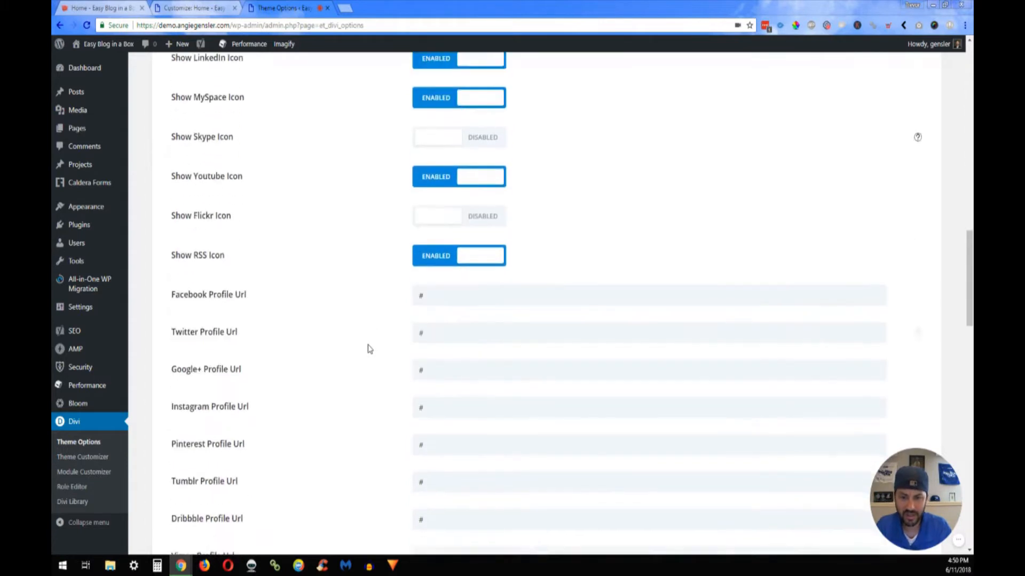
{"action": "scroll", "coordinate": [368, 349], "scroll_direction": "down", "scroll_amount": 12}
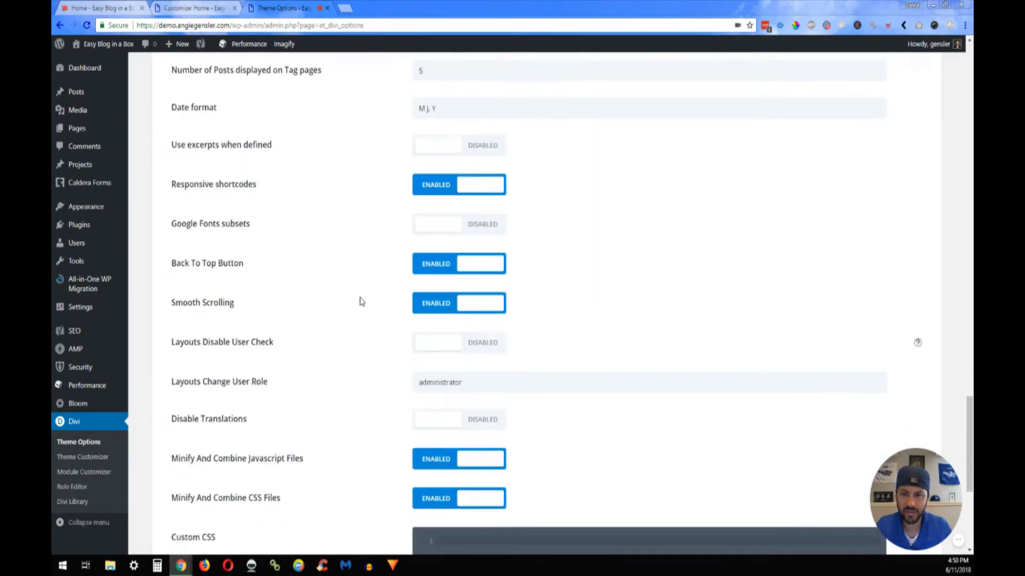
{"action": "left_click", "coordinate": [446, 224]}
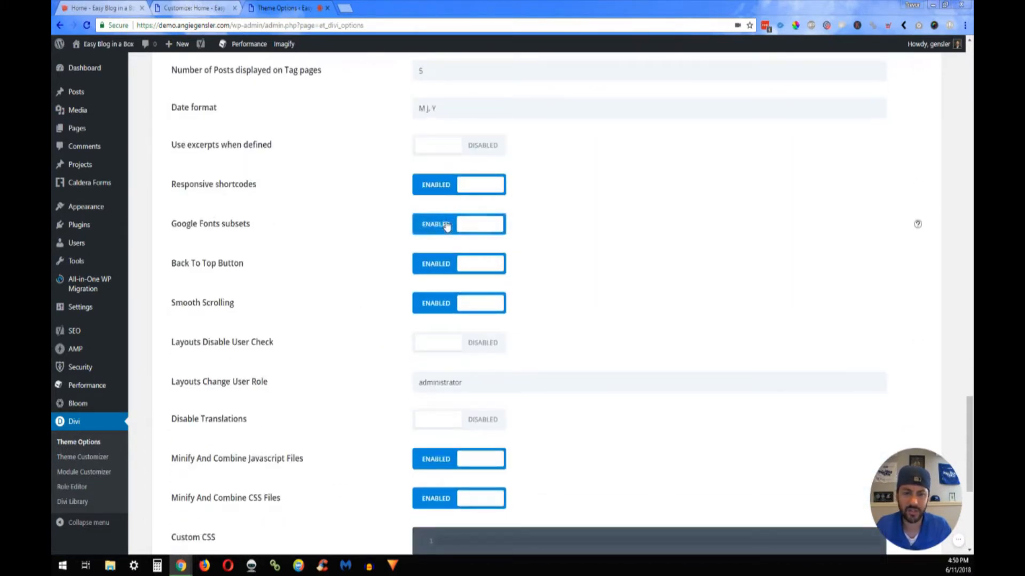
{"action": "middle_click", "coordinate": [326, 424]}
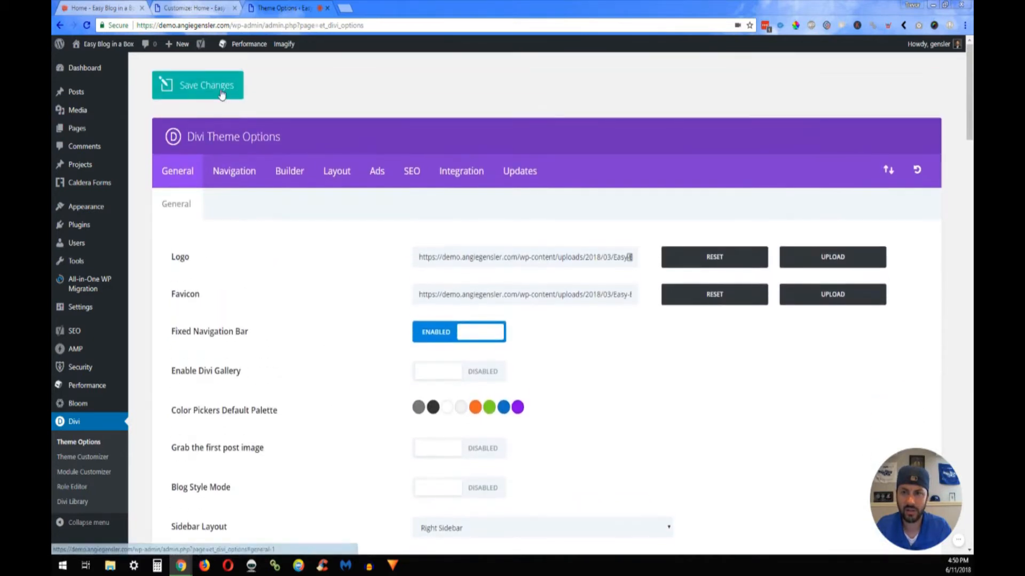
{"action": "left_click", "coordinate": [219, 88]}
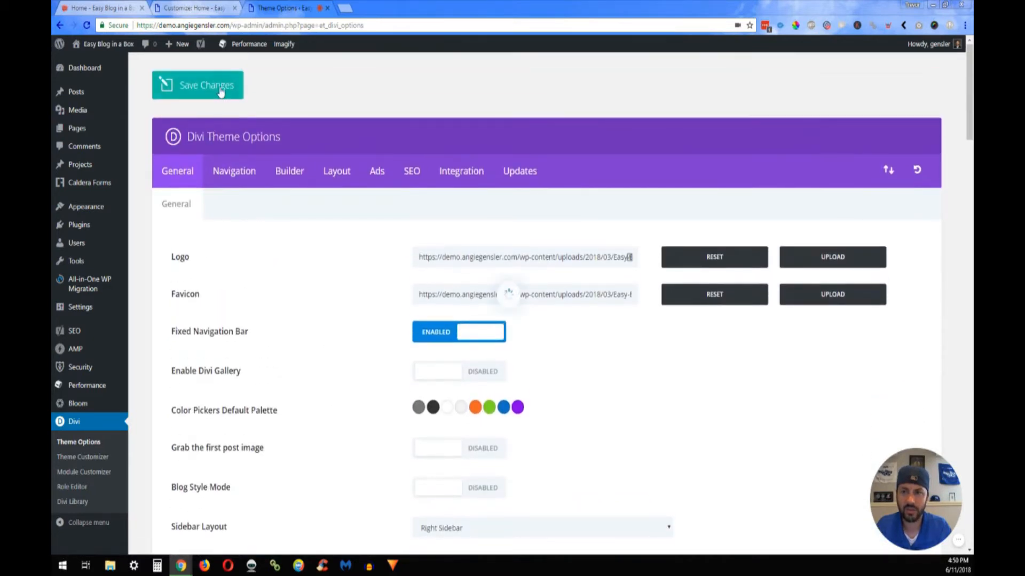
Reload the Theme Customizer and reopen the Typography section of General Settings
{"action": "left_click", "coordinate": [194, 6]}
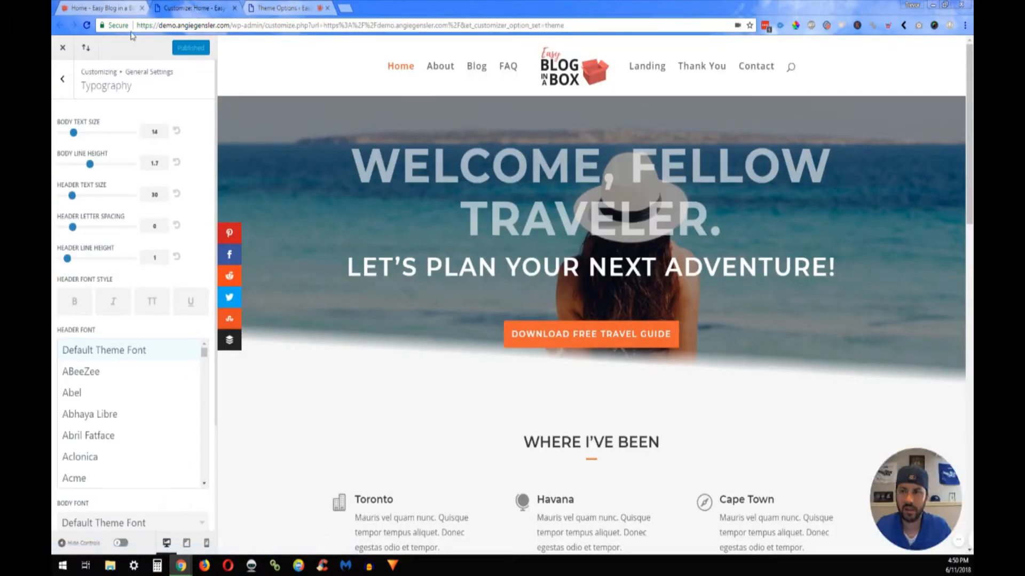
{"action": "left_click", "coordinate": [88, 26]}
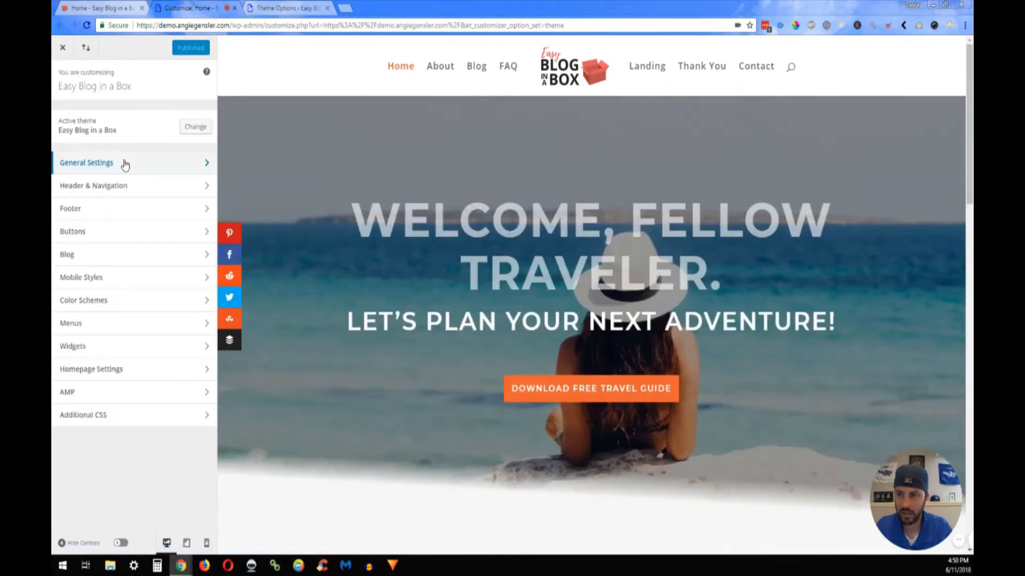
{"action": "left_click", "coordinate": [124, 163]}
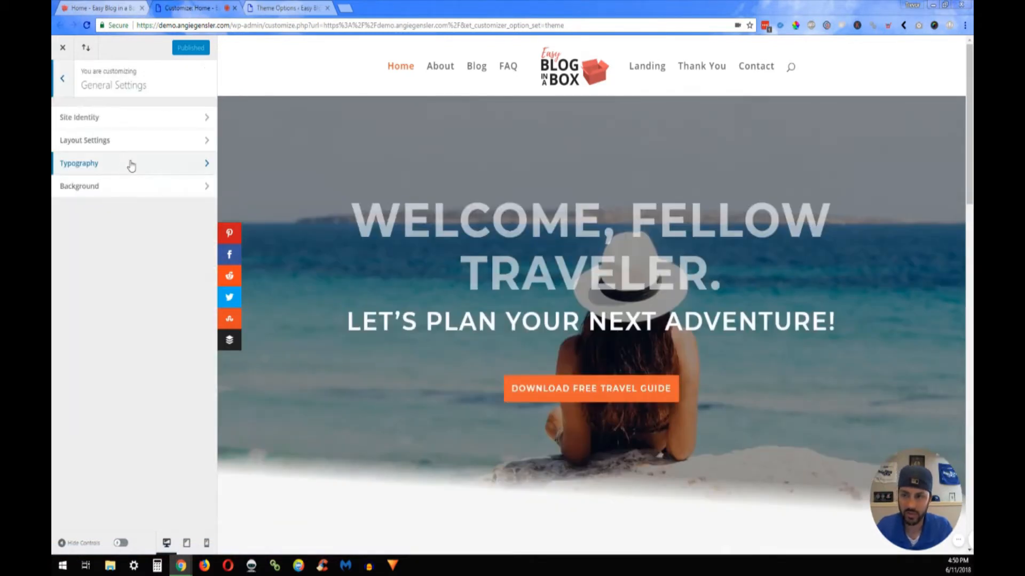
{"action": "left_click", "coordinate": [131, 165]}
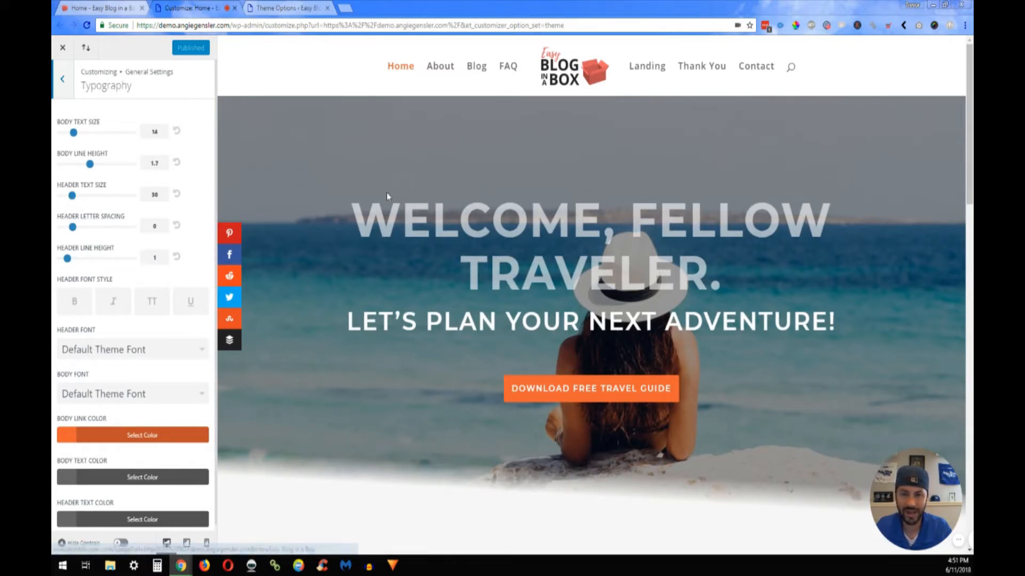
{"action": "scroll", "coordinate": [492, 247], "scroll_direction": "down", "scroll_amount": 3}
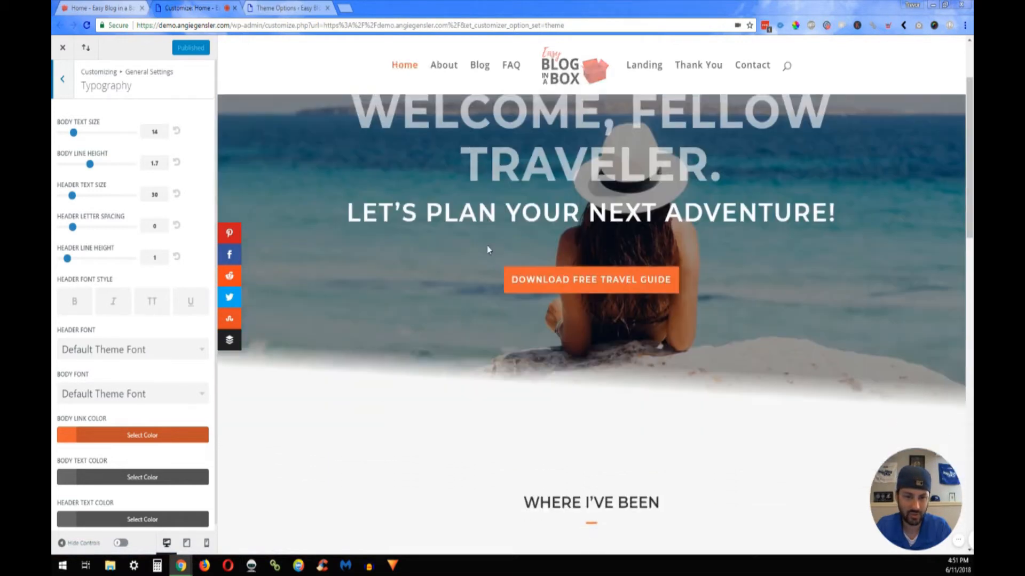
{"action": "scroll", "coordinate": [492, 247], "scroll_direction": "up", "scroll_amount": 3}
{"action": "left_click_drag", "start_coordinate": [433, 218], "coordinate": [496, 223]}
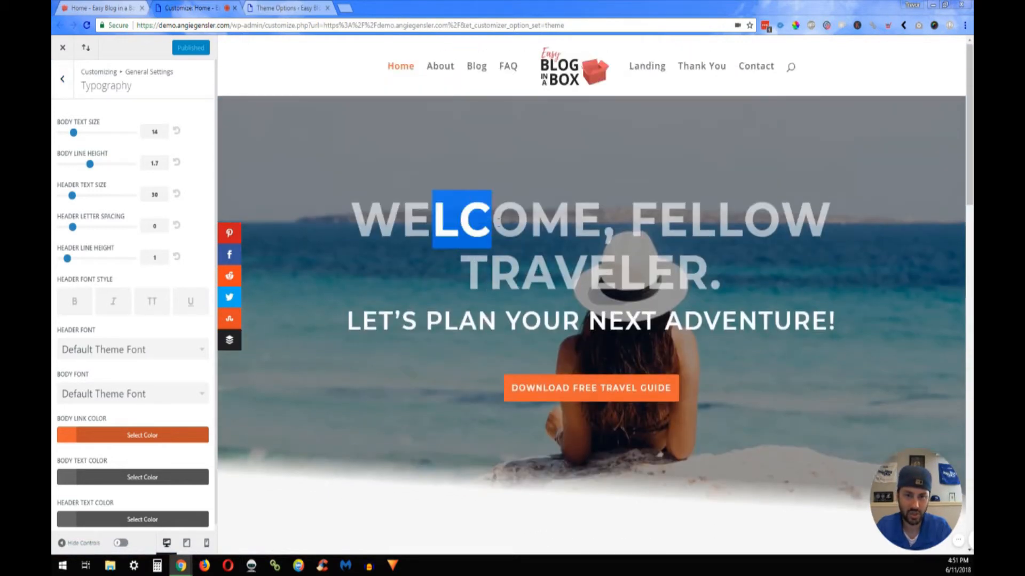
{"action": "left_click", "coordinate": [477, 220]}
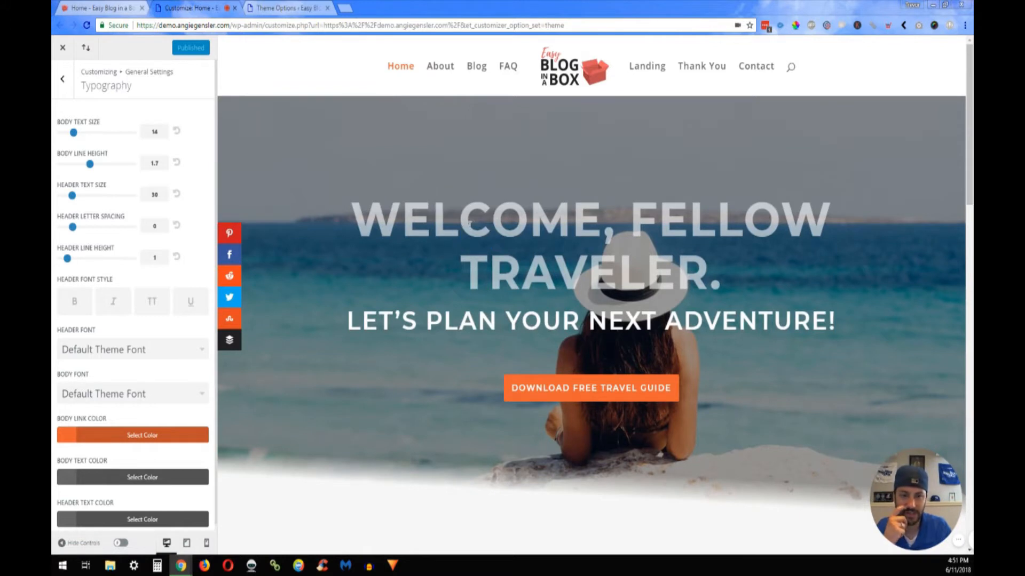
Examine the body paragraph and the heading of the Toronto item in the "Where I've Been" section of the preview
{"action": "scroll", "coordinate": [435, 258], "scroll_direction": "down", "scroll_amount": 7}
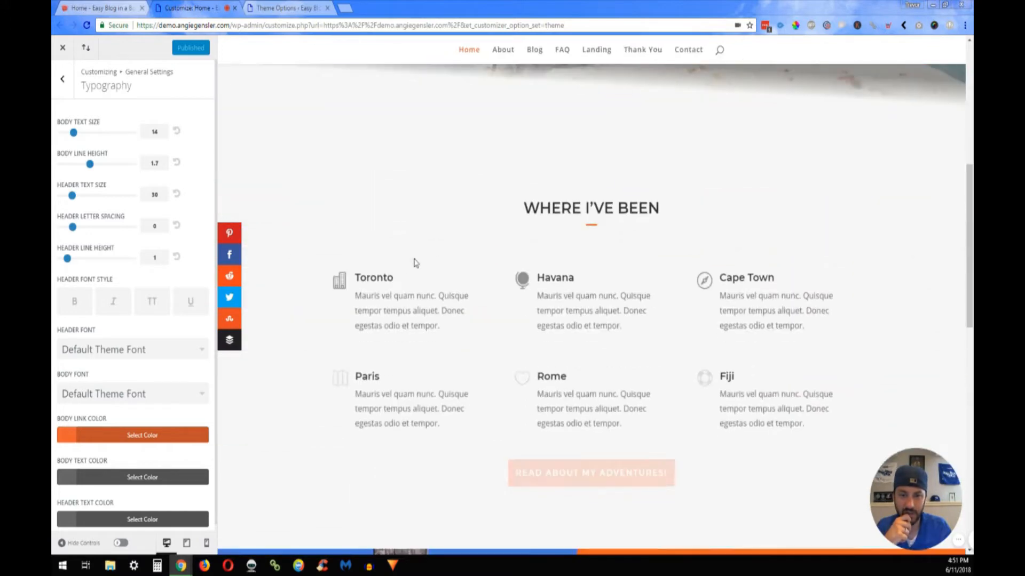
{"action": "left_click_drag", "start_coordinate": [356, 295], "coordinate": [442, 328]}
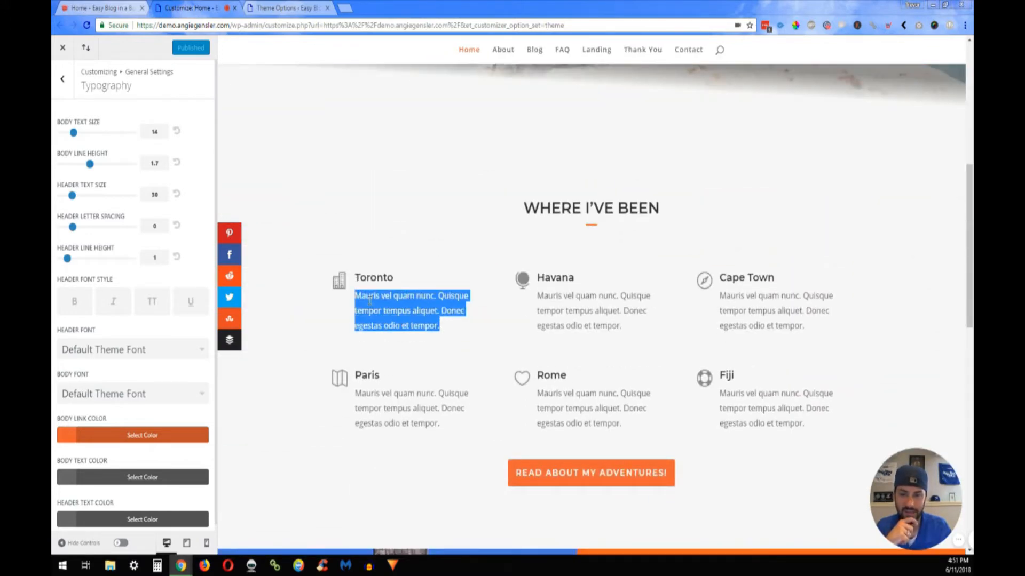
{"action": "double_click", "coordinate": [372, 278]}
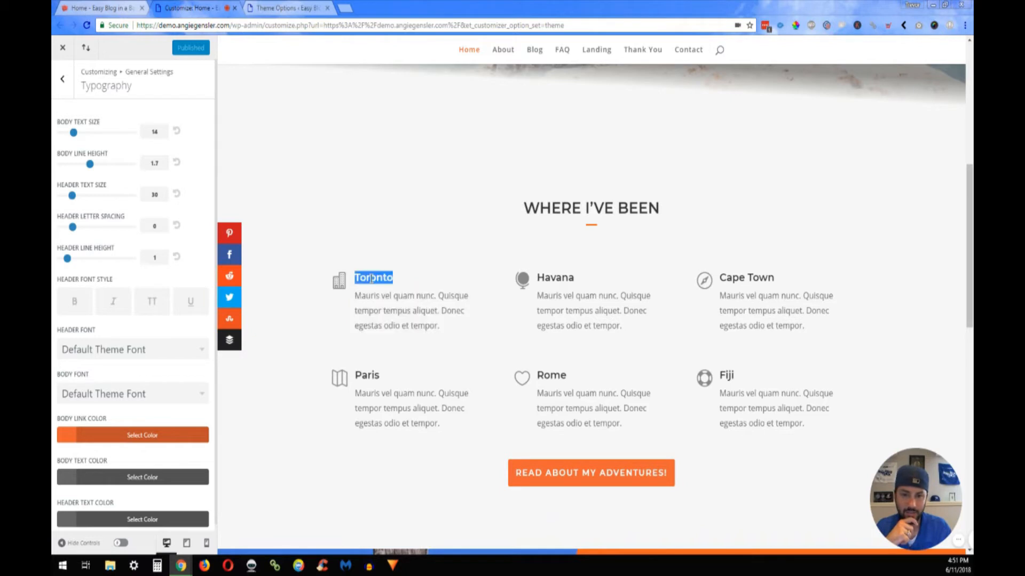
{"action": "left_click", "coordinate": [558, 279]}
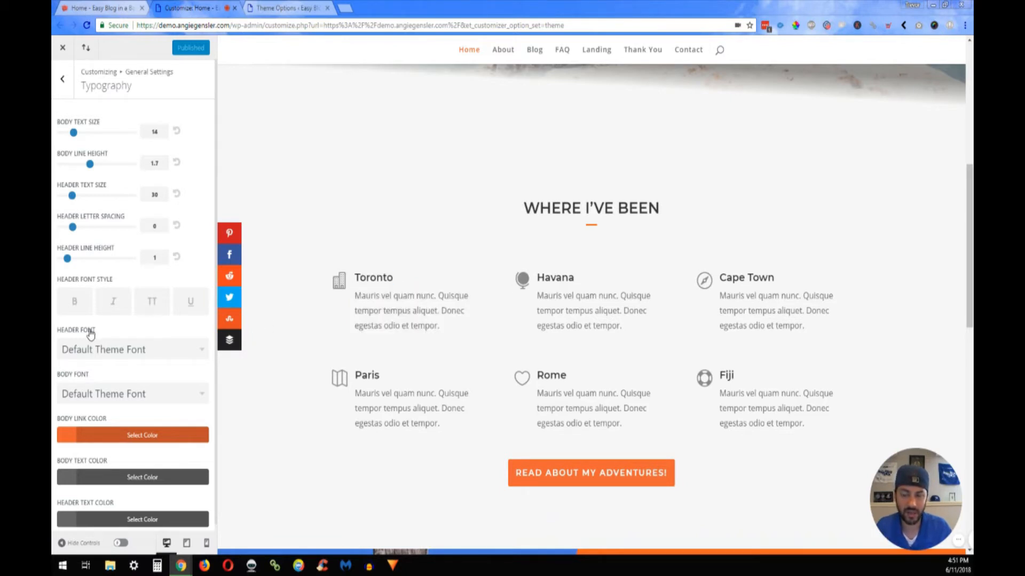
Set the body font to Arsenal in the Typography settings and highlight the Toronto paragraph in the preview
{"action": "left_click", "coordinate": [100, 397]}
{"action": "scroll", "coordinate": [130, 351], "scroll_direction": "down", "scroll_amount": 2}
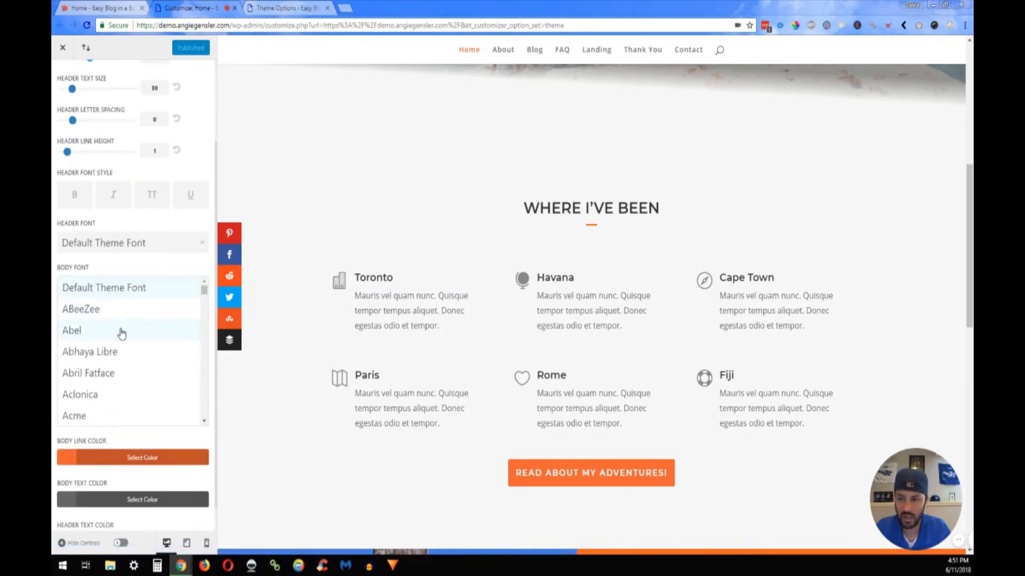
{"action": "scroll", "coordinate": [140, 323], "scroll_direction": "down", "scroll_amount": 2}
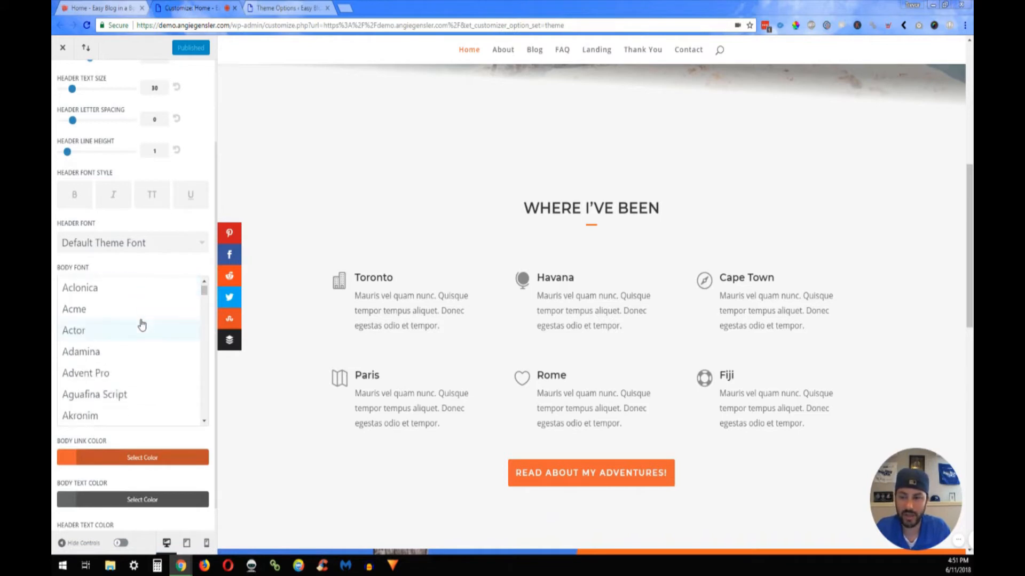
{"action": "scroll", "coordinate": [142, 324], "scroll_direction": "down", "scroll_amount": 2}
{"action": "scroll", "coordinate": [142, 324], "scroll_direction": "down", "scroll_amount": 6}
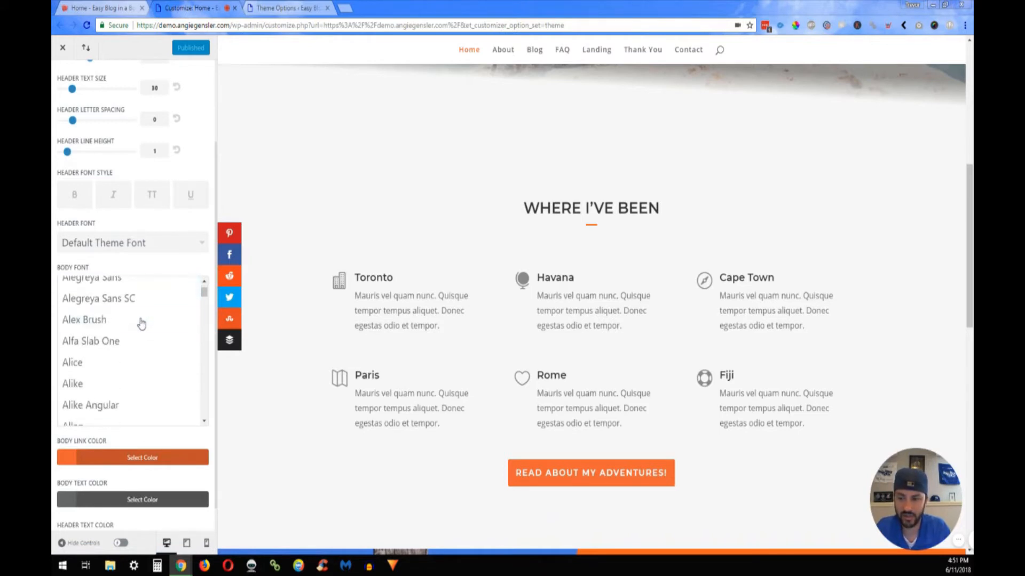
{"action": "scroll", "coordinate": [141, 324], "scroll_direction": "down", "scroll_amount": 5}
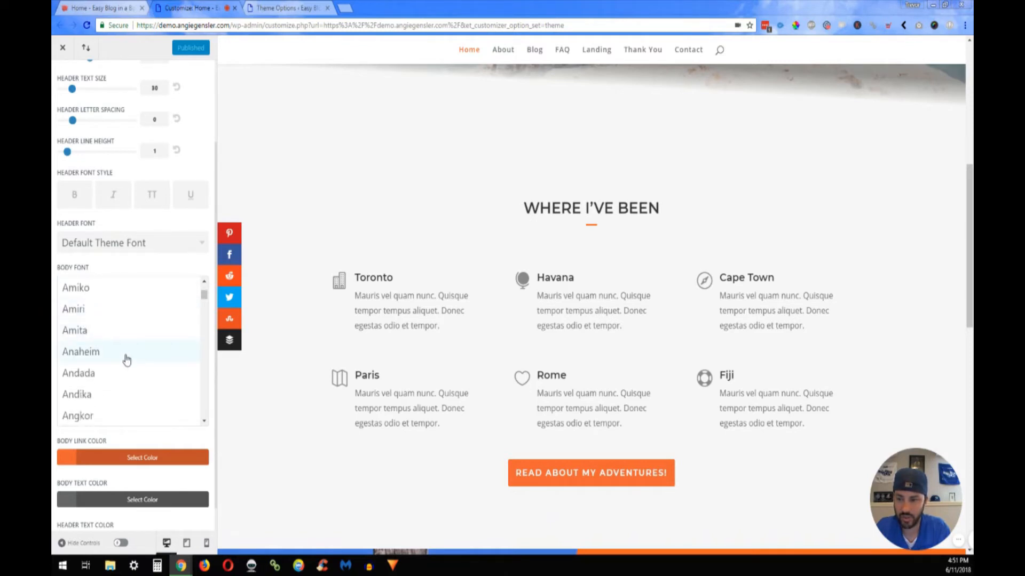
{"action": "scroll", "coordinate": [162, 365], "scroll_direction": "down", "scroll_amount": 2}
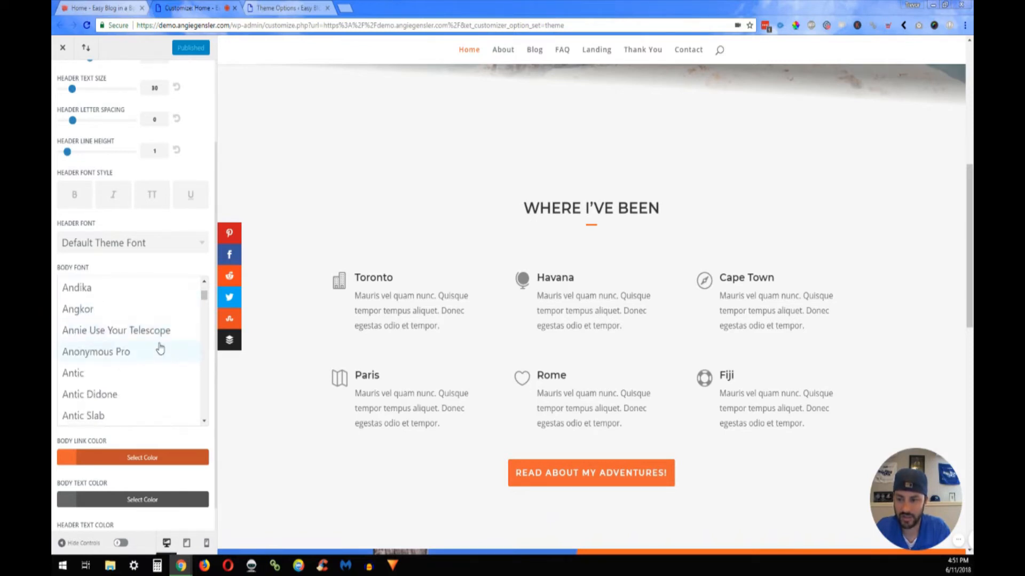
{"action": "scroll", "coordinate": [160, 349], "scroll_direction": "down", "scroll_amount": 8}
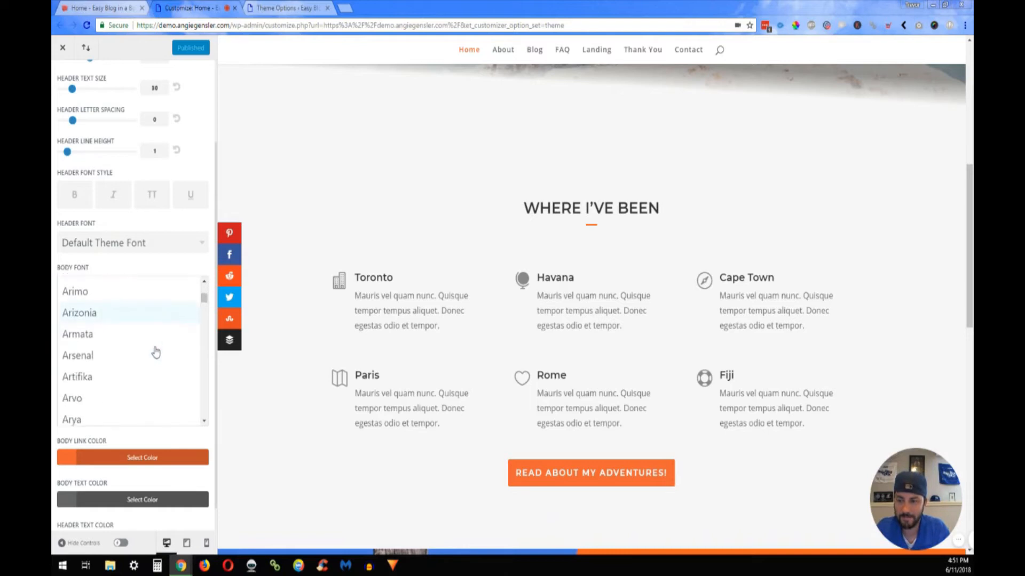
{"action": "scroll", "coordinate": [155, 353], "scroll_direction": "down", "scroll_amount": 1}
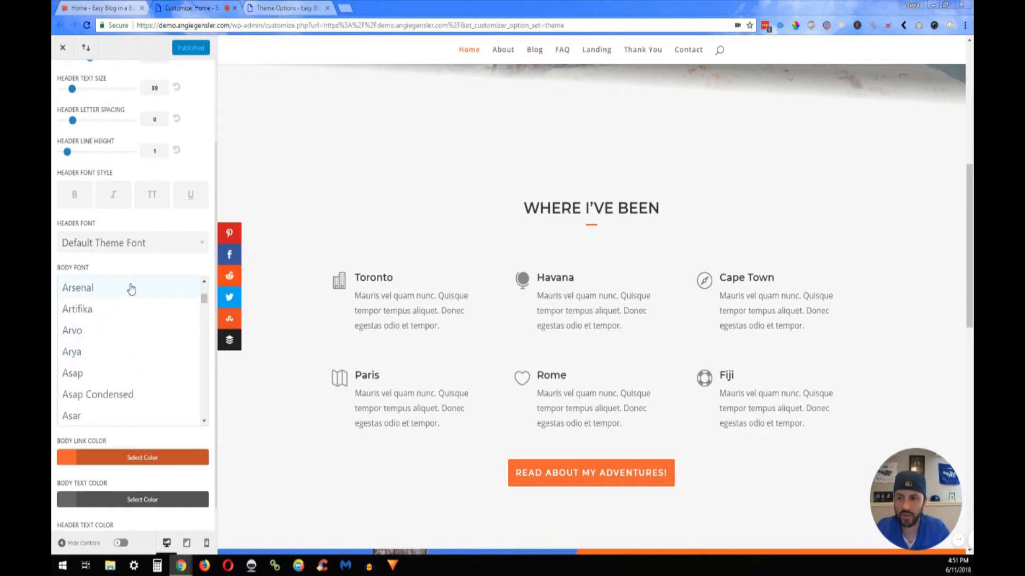
{"action": "left_click", "coordinate": [197, 288]}
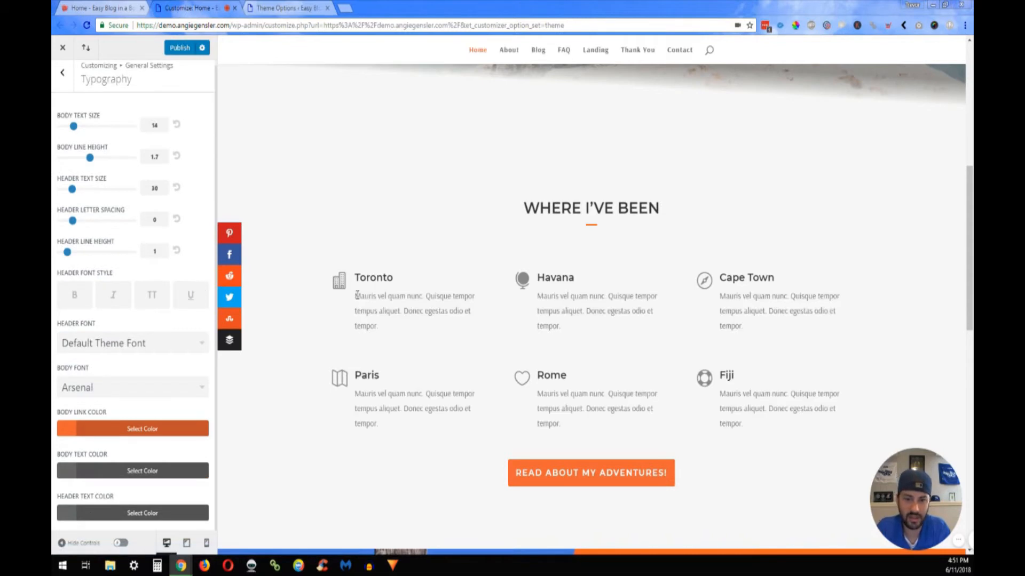
{"action": "left_click_drag", "start_coordinate": [355, 294], "coordinate": [421, 326]}
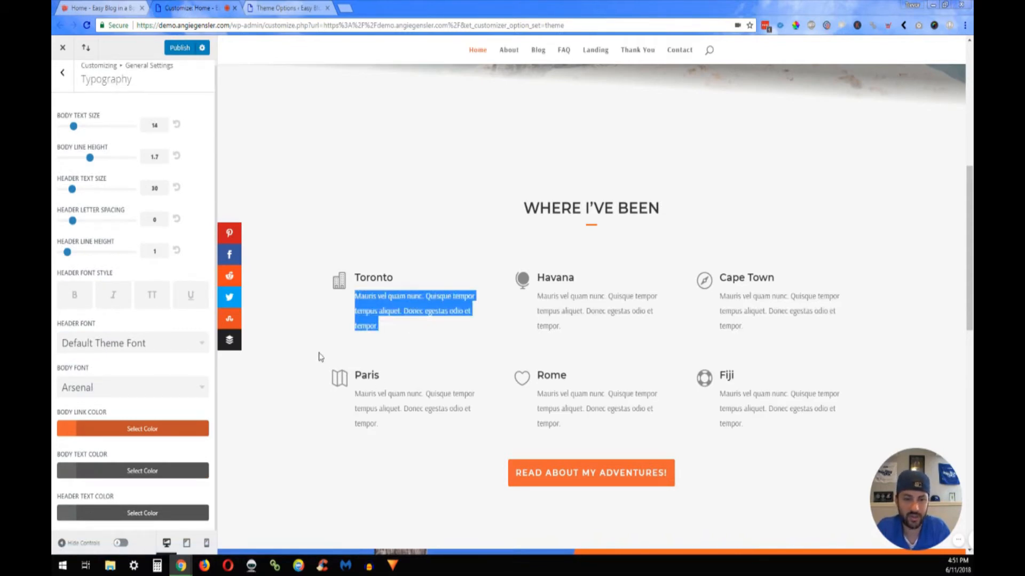
Change the body font in the Typography settings to PT Sans
{"action": "left_click", "coordinate": [144, 385]}
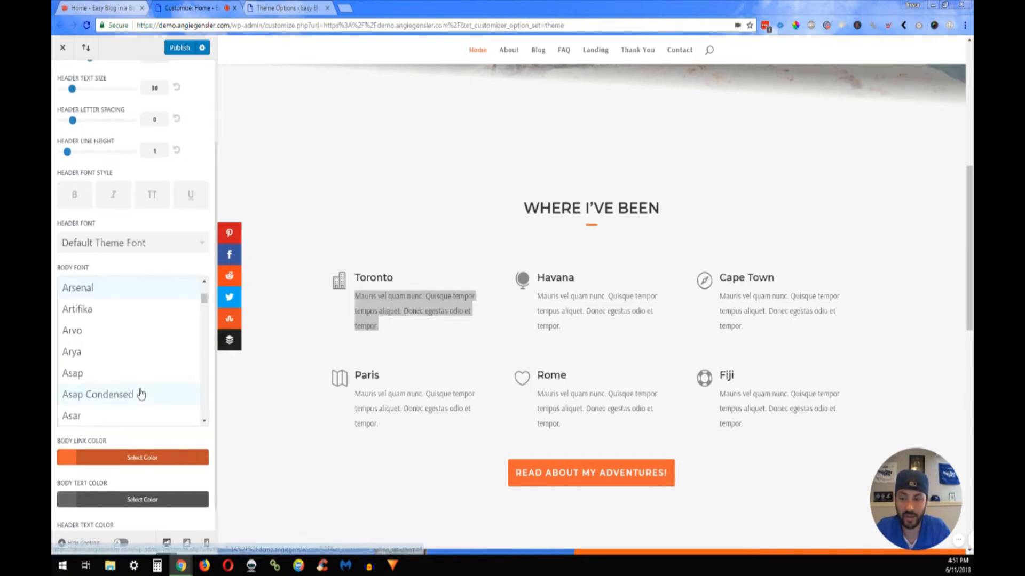
{"action": "scroll", "coordinate": [155, 374], "scroll_direction": "down", "scroll_amount": 5}
{"action": "left_click_drag", "start_coordinate": [203, 297], "coordinate": [208, 378]}
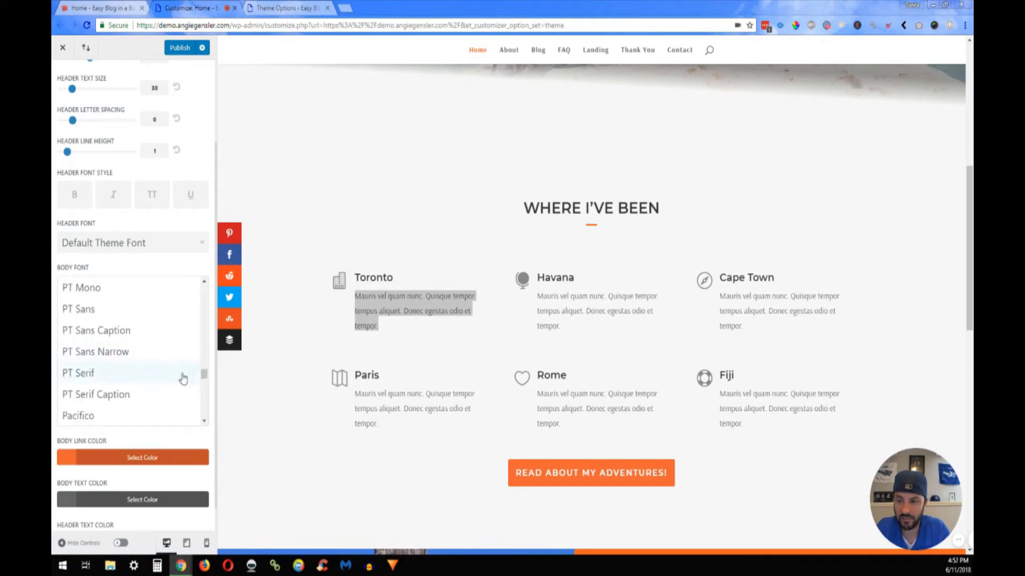
{"action": "scroll", "coordinate": [183, 378], "scroll_direction": "up", "scroll_amount": 1}
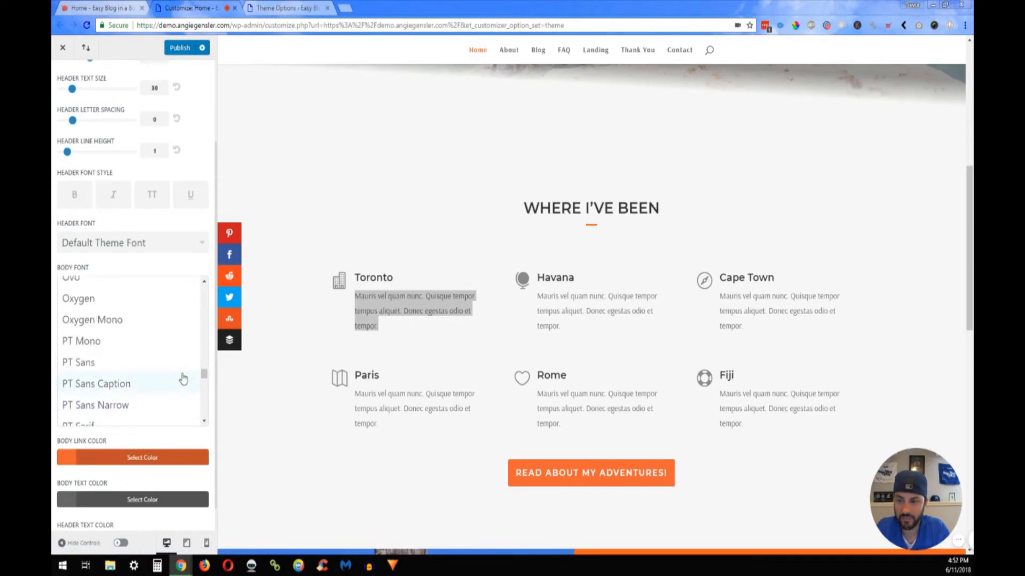
{"action": "left_click", "coordinate": [87, 364]}
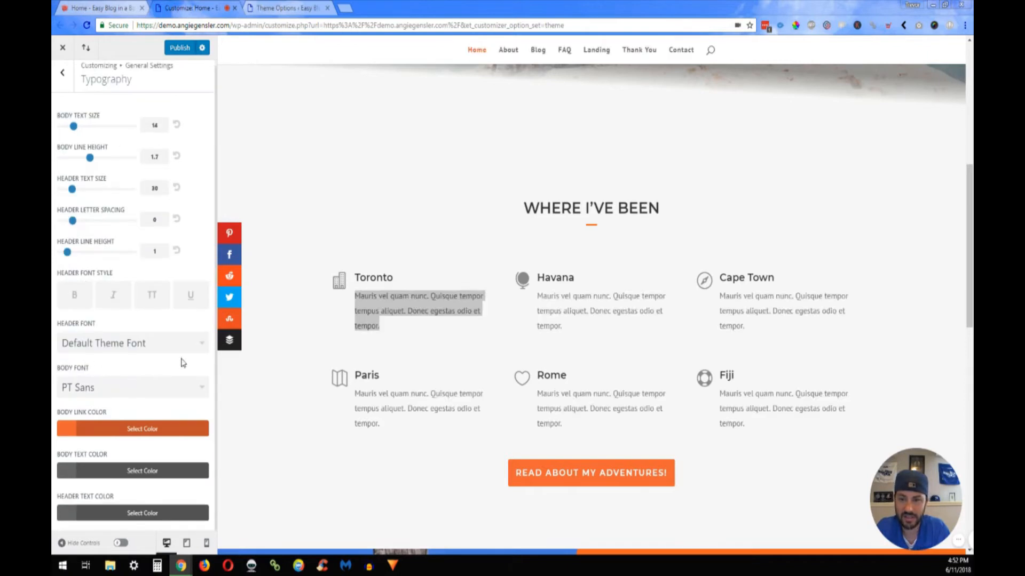
Look through the body fonts near PT Sans and set the body font to Open Sans
{"action": "left_click", "coordinate": [185, 394]}
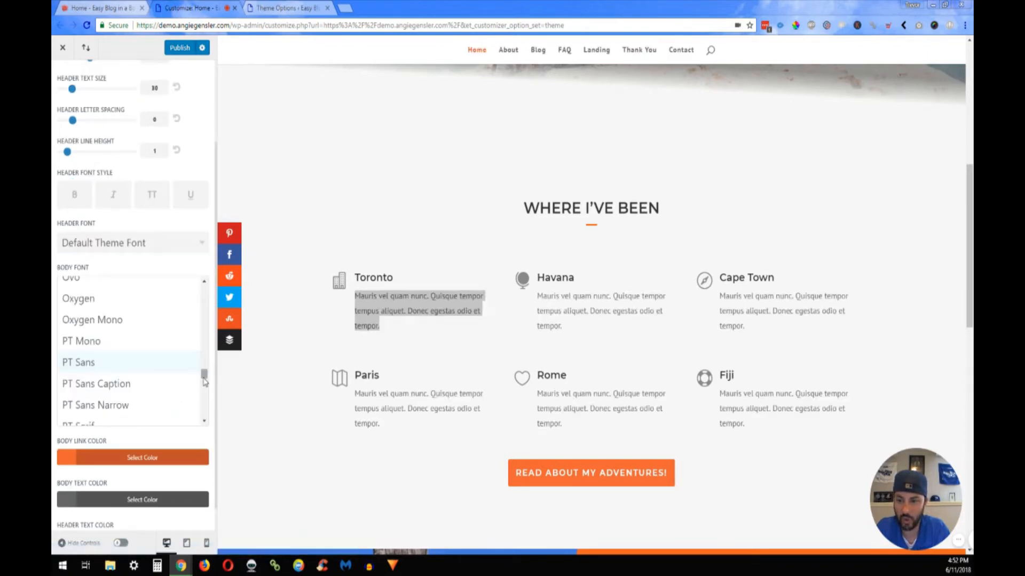
{"action": "left_click_drag", "start_coordinate": [205, 379], "coordinate": [153, 373]}
{"action": "scroll", "coordinate": [153, 373], "scroll_direction": "down", "scroll_amount": 7}
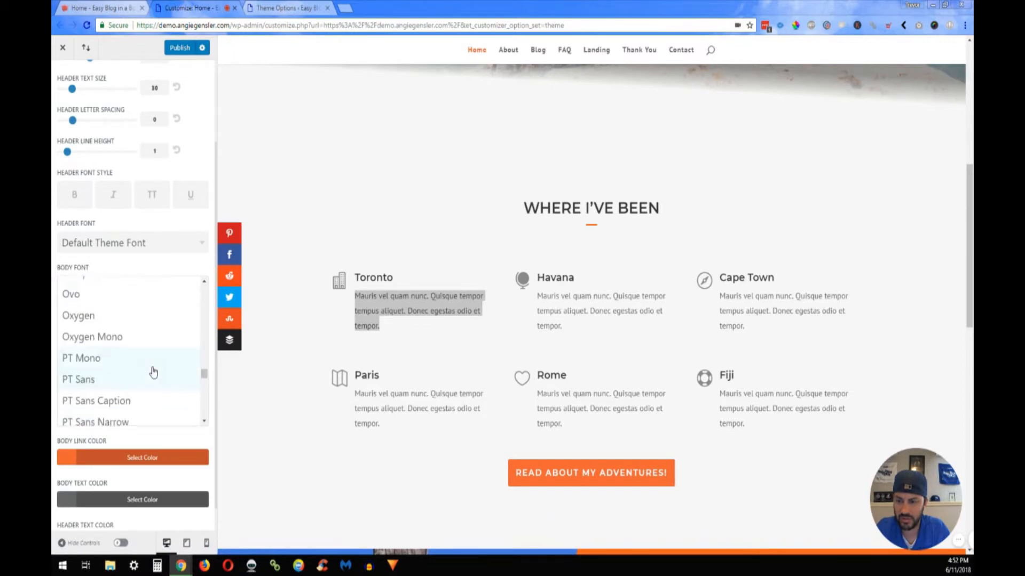
{"action": "scroll", "coordinate": [153, 373], "scroll_direction": "up", "scroll_amount": 4}
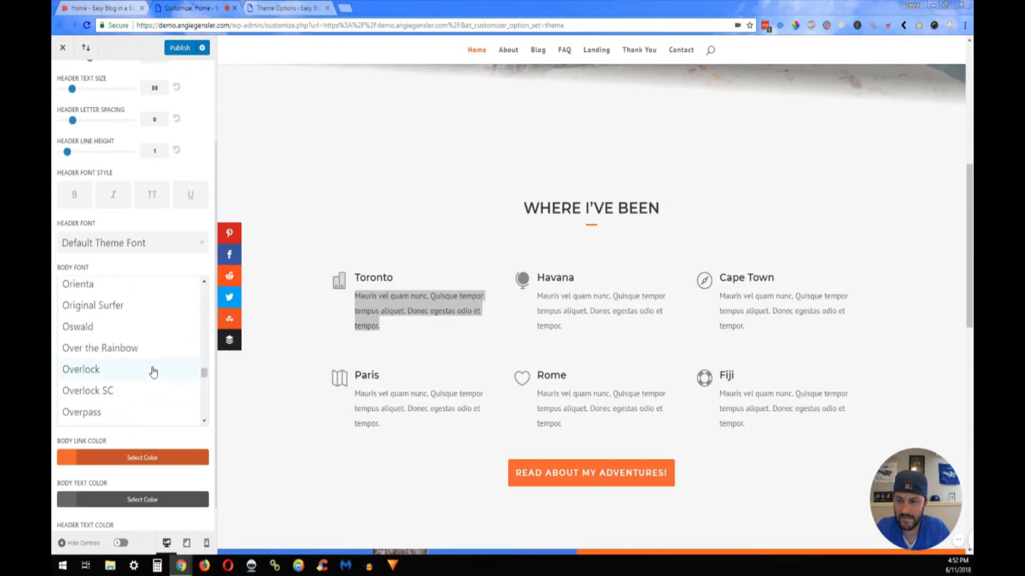
{"action": "scroll", "coordinate": [153, 373], "scroll_direction": "up", "scroll_amount": 3}
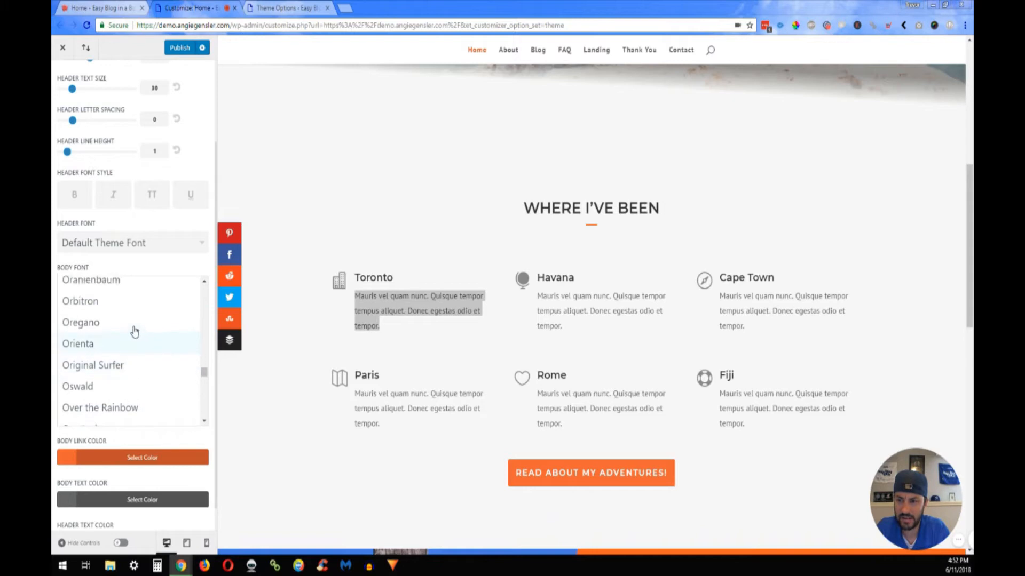
{"action": "scroll", "coordinate": [134, 332], "scroll_direction": "up", "scroll_amount": 3}
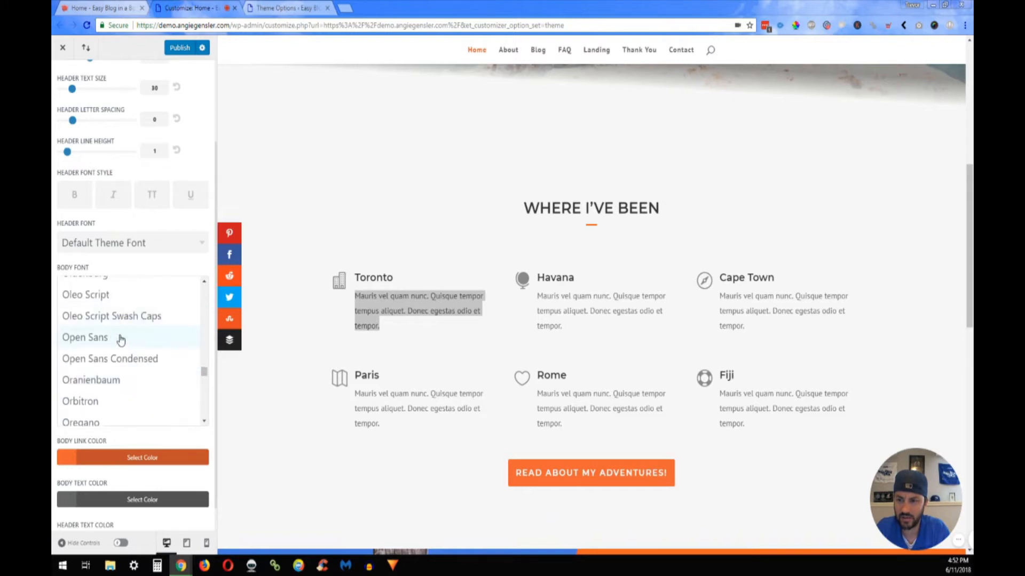
{"action": "left_click", "coordinate": [121, 339]}
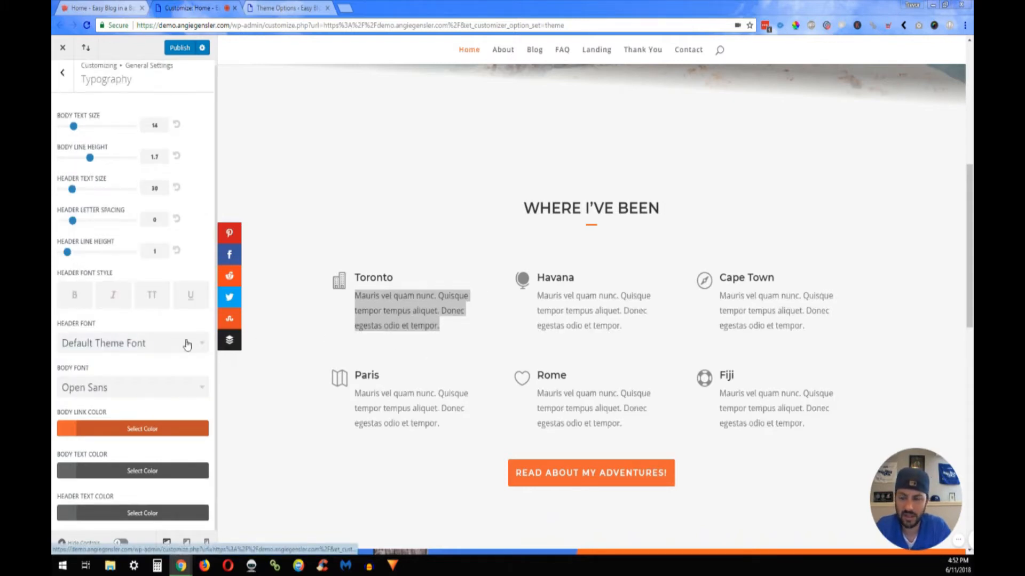
Try Snippet as the body font and clear the text highlight in the preview
{"action": "left_click", "coordinate": [169, 388]}
{"action": "left_click_drag", "start_coordinate": [203, 373], "coordinate": [203, 397]}
{"action": "left_click", "coordinate": [135, 385]}
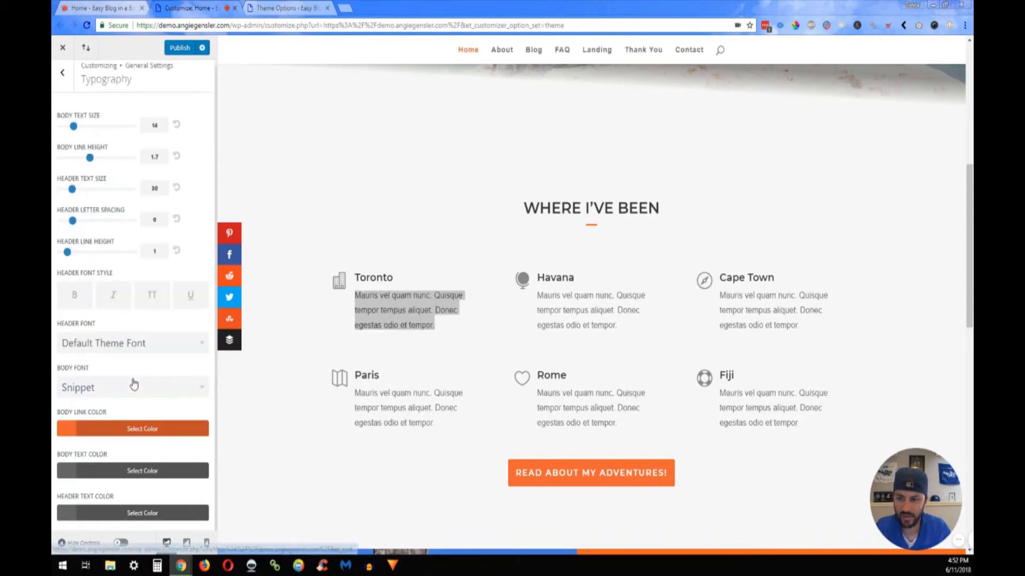
{"action": "left_click", "coordinate": [452, 343]}
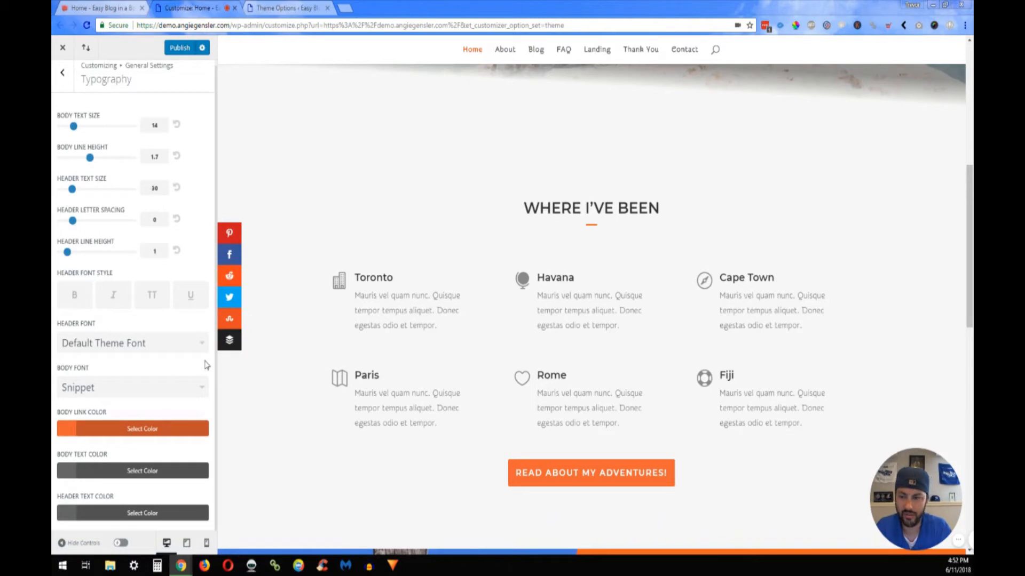
Switch the body font from Snippet back to Open Sans
{"action": "left_click", "coordinate": [172, 393]}
{"action": "left_click_drag", "start_coordinate": [204, 398], "coordinate": [203, 370]}
{"action": "left_click", "coordinate": [180, 338]}
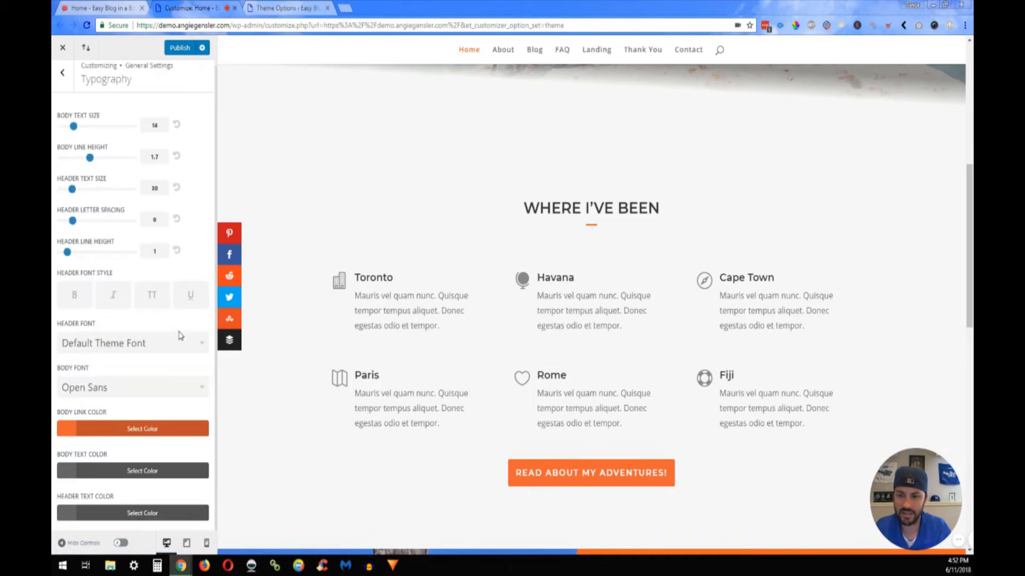
Restore the body font to Default Theme Font at the beginning of the font list
{"action": "left_click", "coordinate": [194, 388]}
{"action": "left_click_drag", "start_coordinate": [206, 372], "coordinate": [206, 289]}
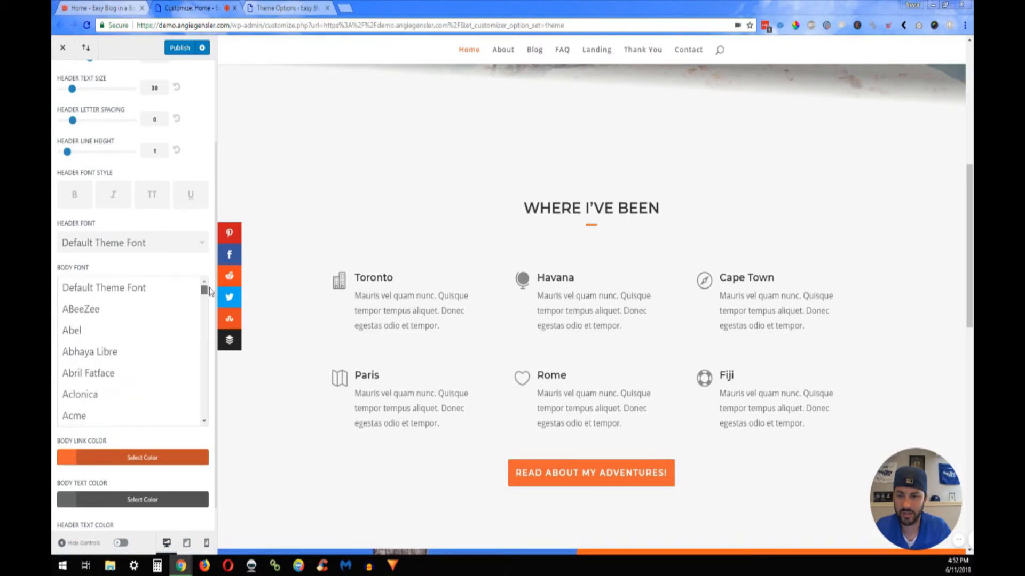
{"action": "left_click", "coordinate": [121, 297]}
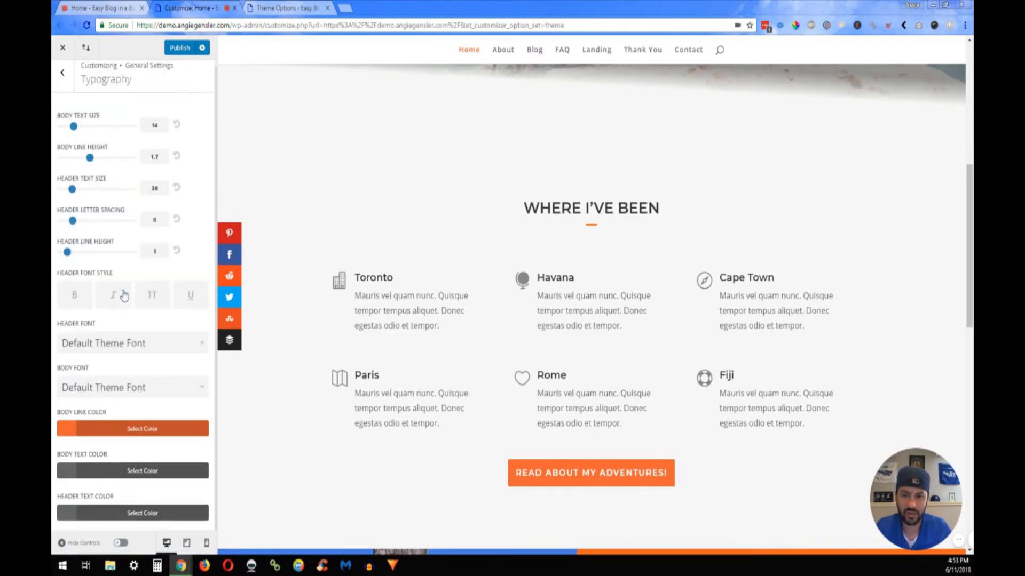
Leave the Theme Customizer without saving the changes and enable the Visual Builder on the home page
{"action": "left_click", "coordinate": [65, 49]}
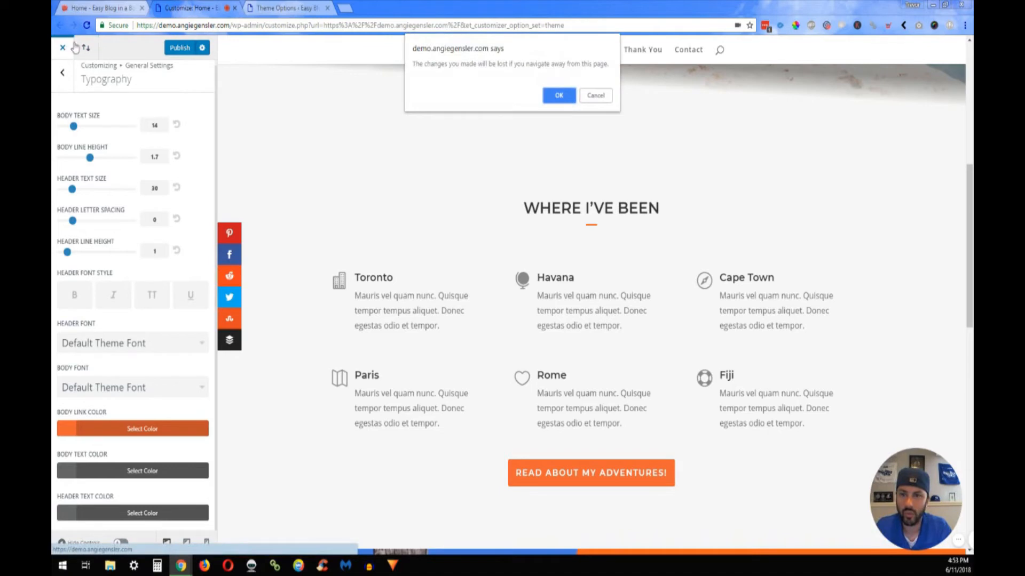
{"action": "left_click", "coordinate": [559, 96]}
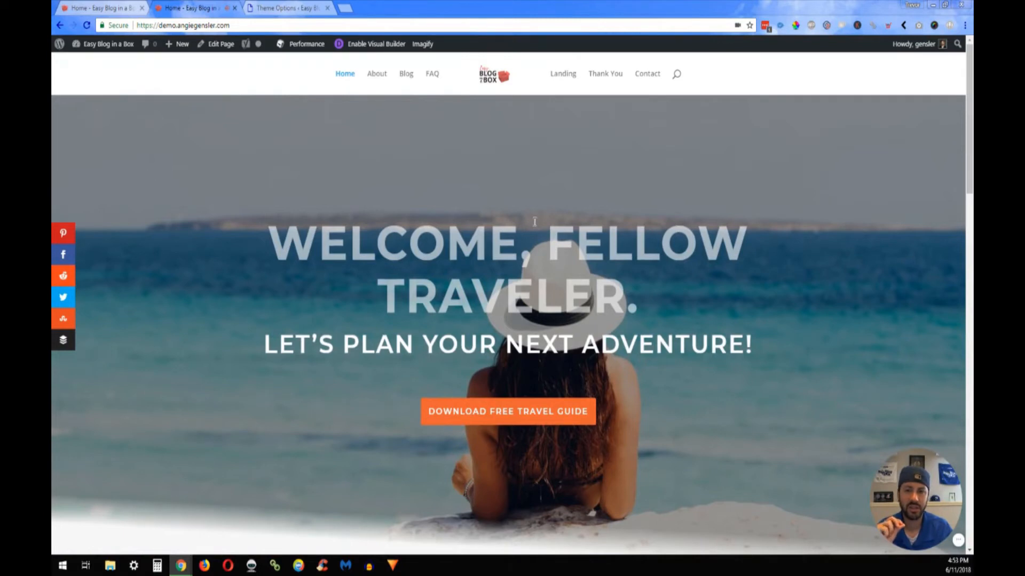
{"action": "mouse_move", "coordinate": [102, 45]}
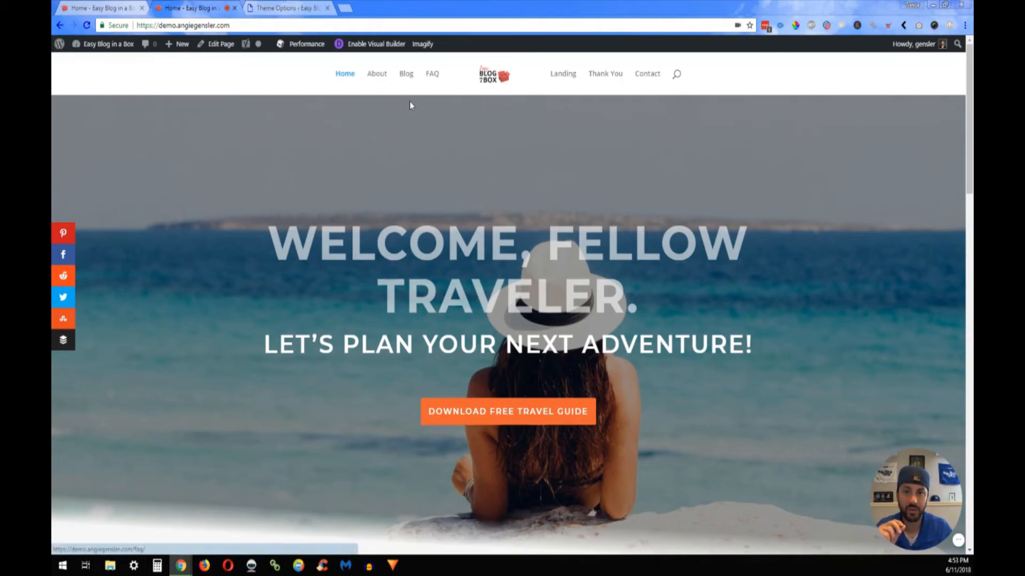
{"action": "left_click", "coordinate": [376, 49]}
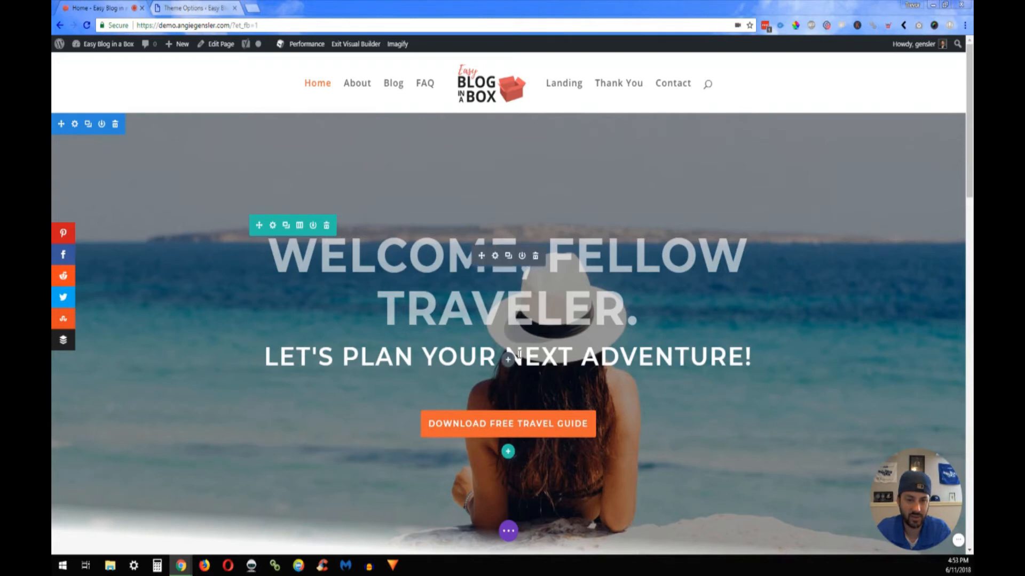
Open the module settings of the "Welcome, fellow traveler." text module in the home page's hero section
{"action": "scroll", "coordinate": [499, 346], "scroll_direction": "down", "scroll_amount": 1}
{"action": "scroll", "coordinate": [499, 345], "scroll_direction": "down", "scroll_amount": 3}
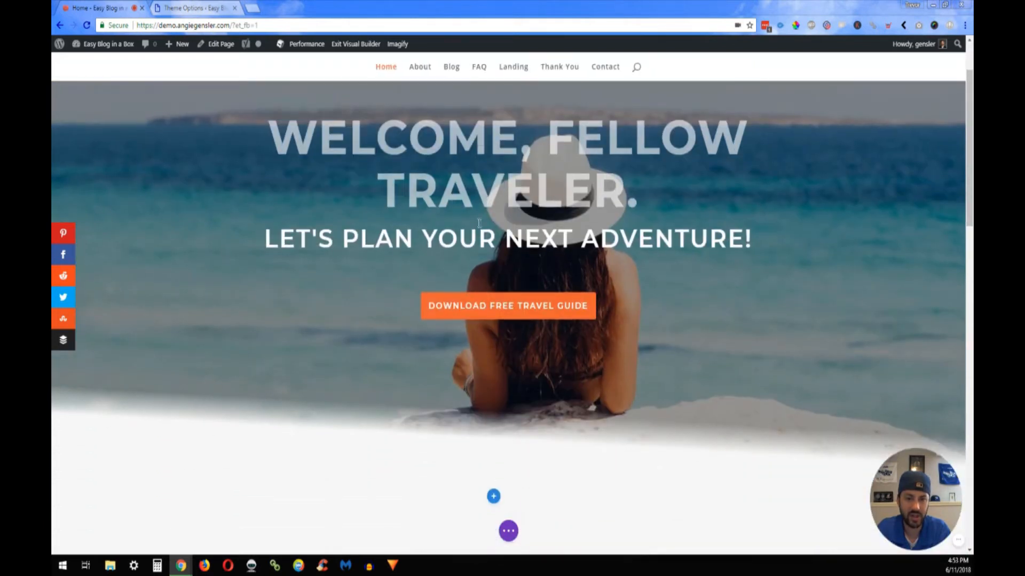
{"action": "scroll", "coordinate": [507, 256], "scroll_direction": "up", "scroll_amount": 4}
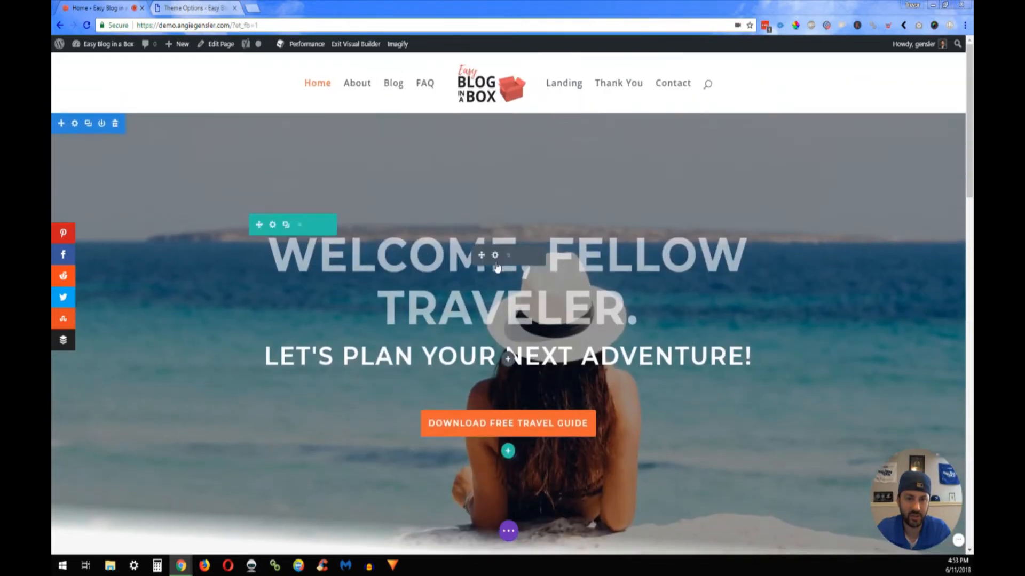
{"action": "left_click", "coordinate": [494, 255]}
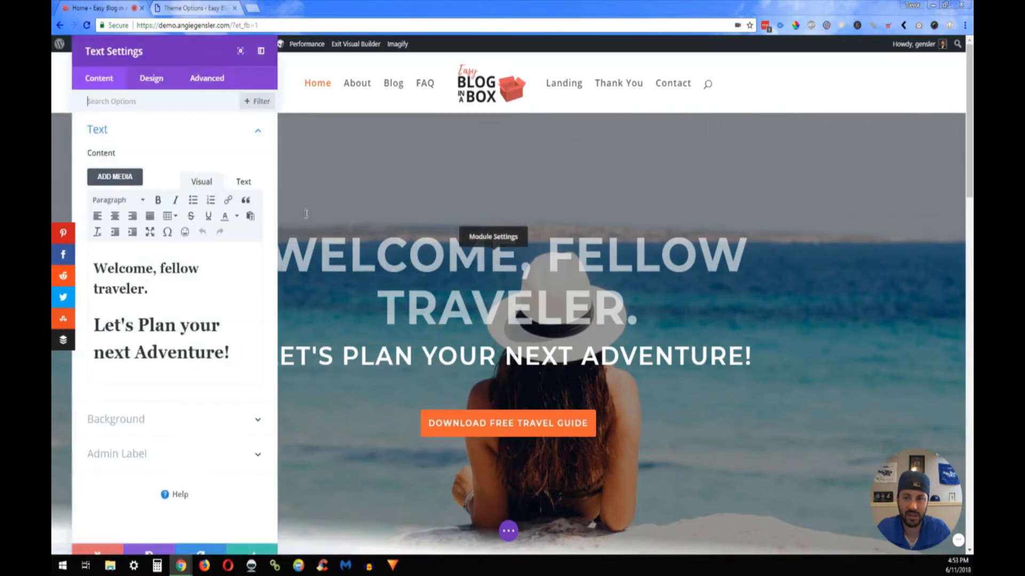
Set the Heading 2 font to Georgia in the text module's design settings
{"action": "left_click", "coordinate": [155, 95]}
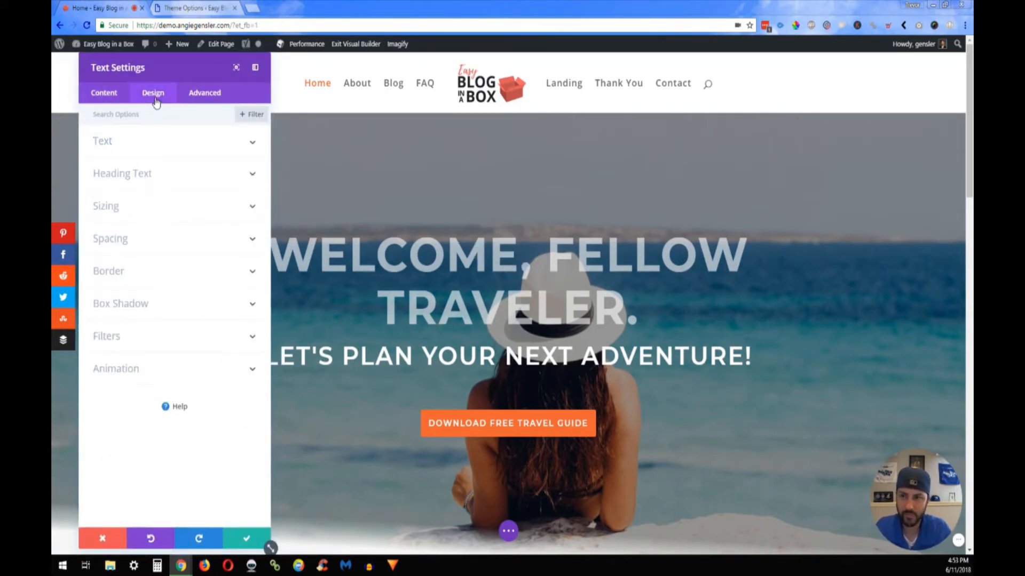
{"action": "left_click", "coordinate": [114, 146]}
{"action": "left_click", "coordinate": [130, 156]}
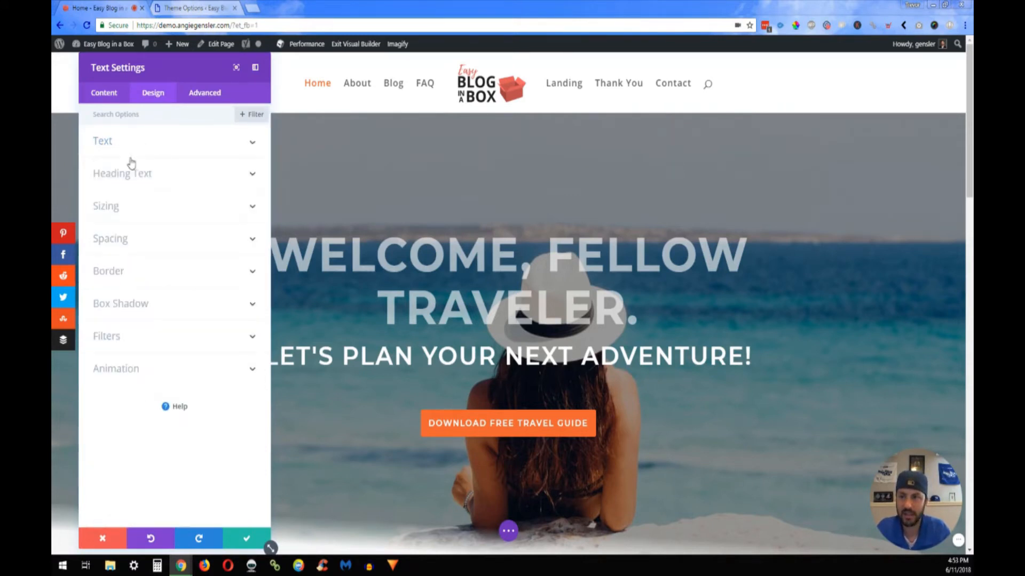
{"action": "left_click", "coordinate": [158, 181]}
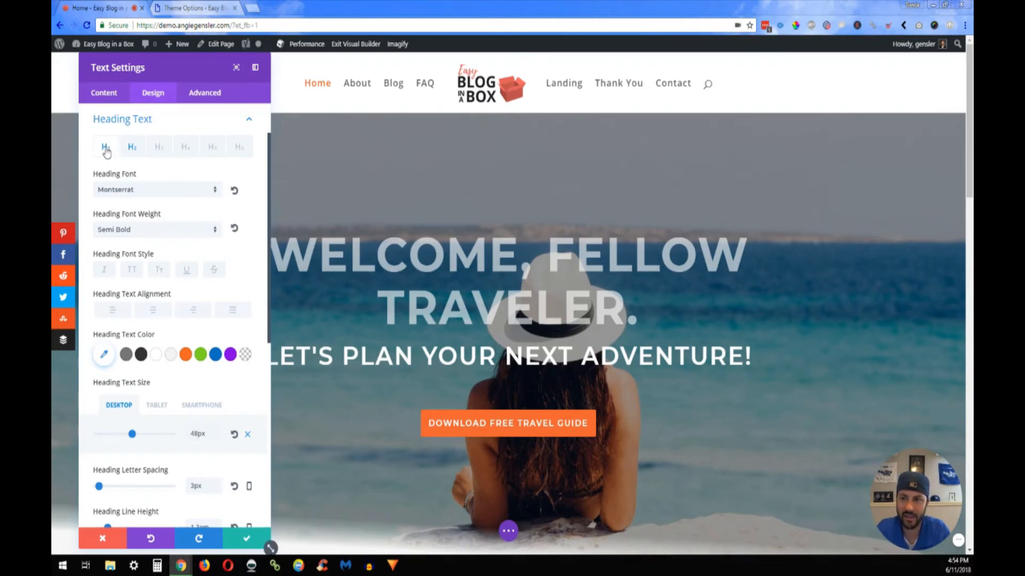
{"action": "left_click", "coordinate": [132, 150]}
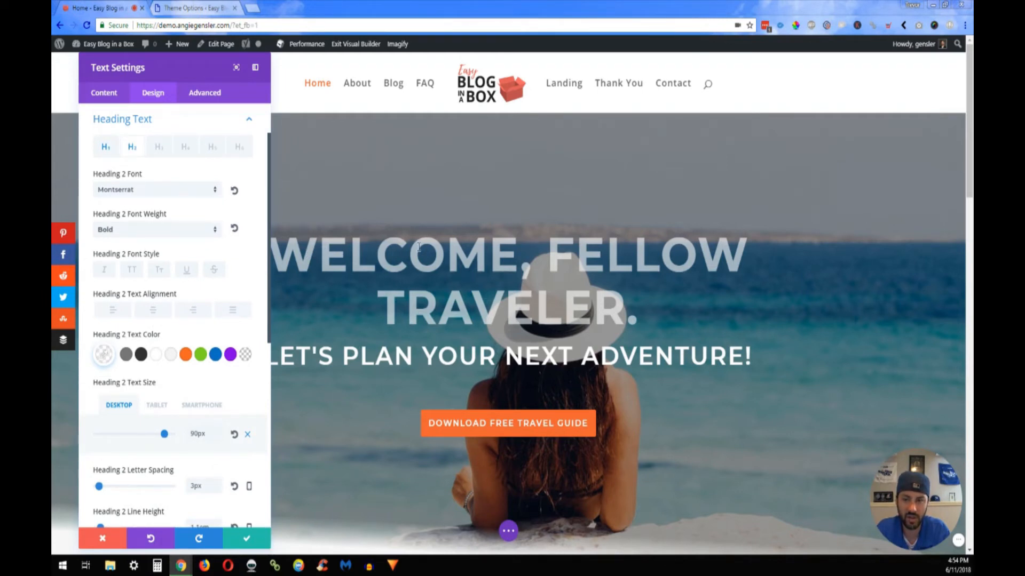
{"action": "left_click", "coordinate": [149, 193]}
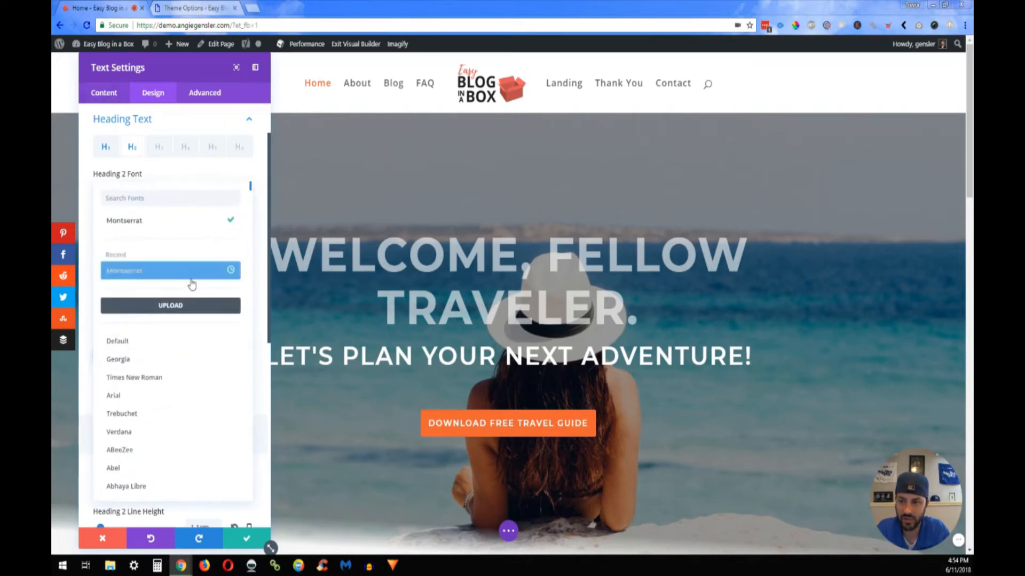
{"action": "left_click", "coordinate": [175, 365]}
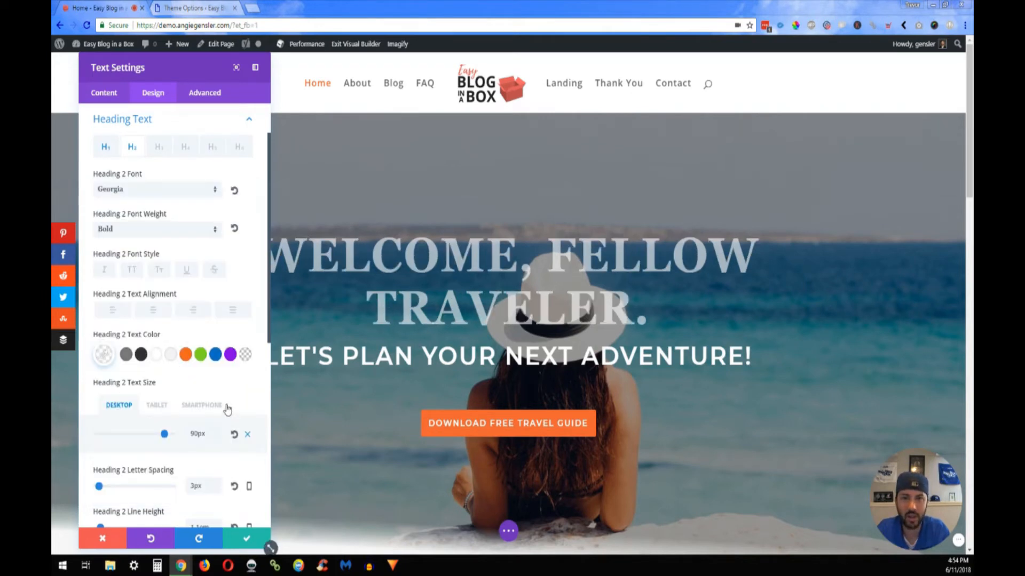
Open the custom font upload for Heading 2 and try to add JOURNAL.TTF by dropping the file onto it
{"action": "left_click", "coordinate": [170, 191]}
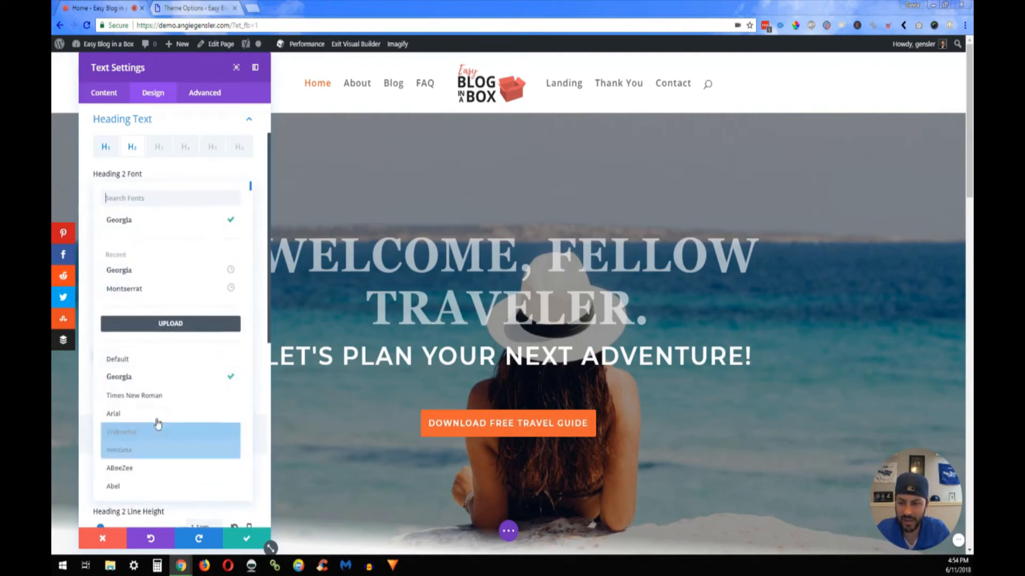
{"action": "left_click", "coordinate": [181, 326]}
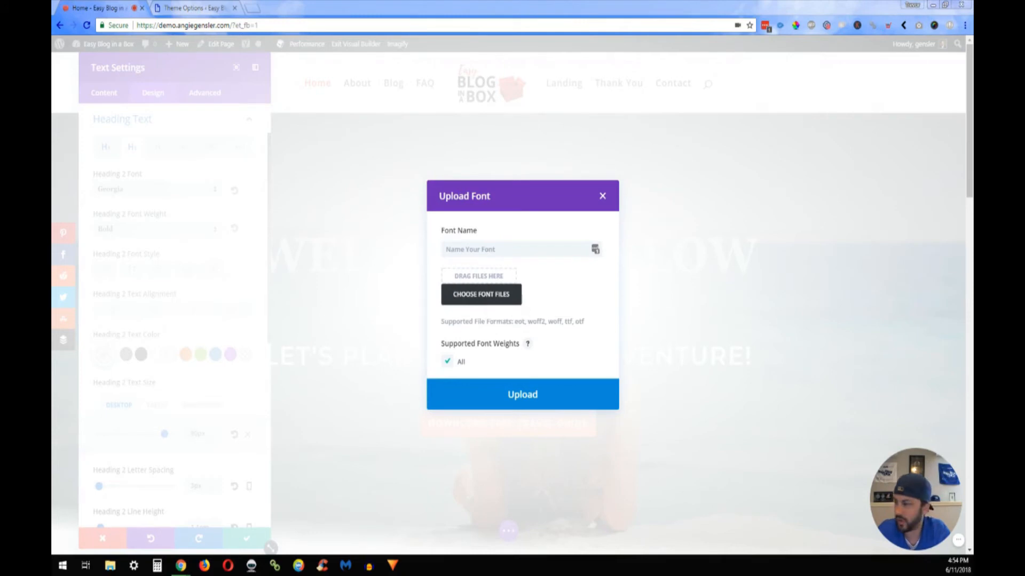
{"action": "left_click_drag", "start_coordinate": [187, 242], "coordinate": [487, 277]}
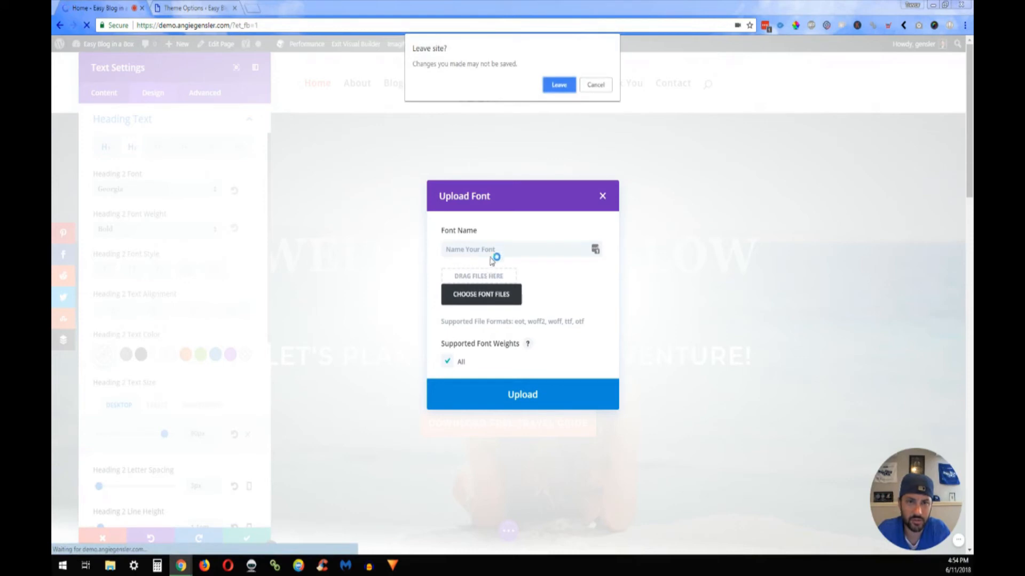
{"action": "left_click", "coordinate": [558, 86]}
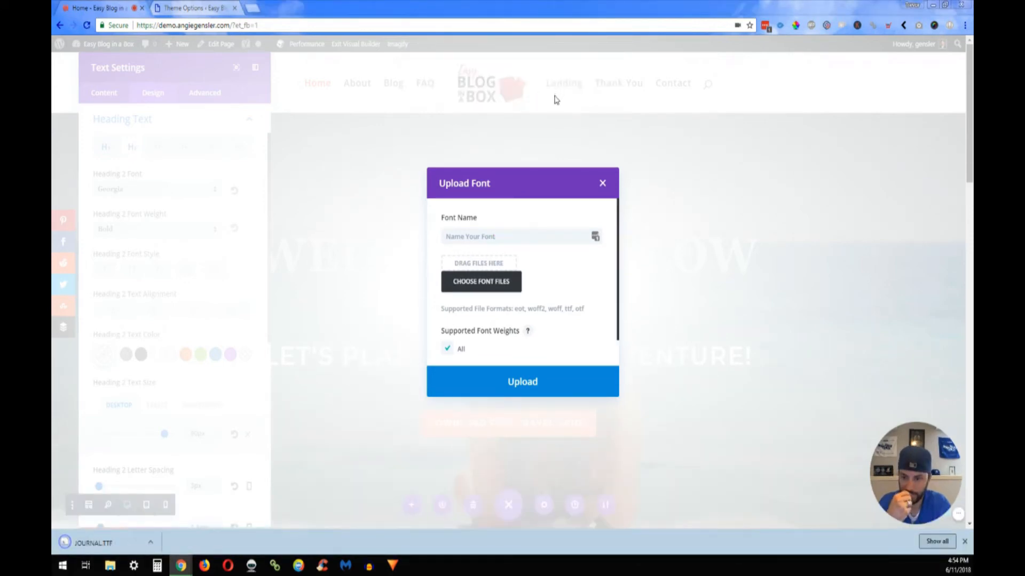
Choose the JOURNAL font file from the Desktop, name the font Journal and upload it for Heading 2
{"action": "left_click", "coordinate": [481, 283]}
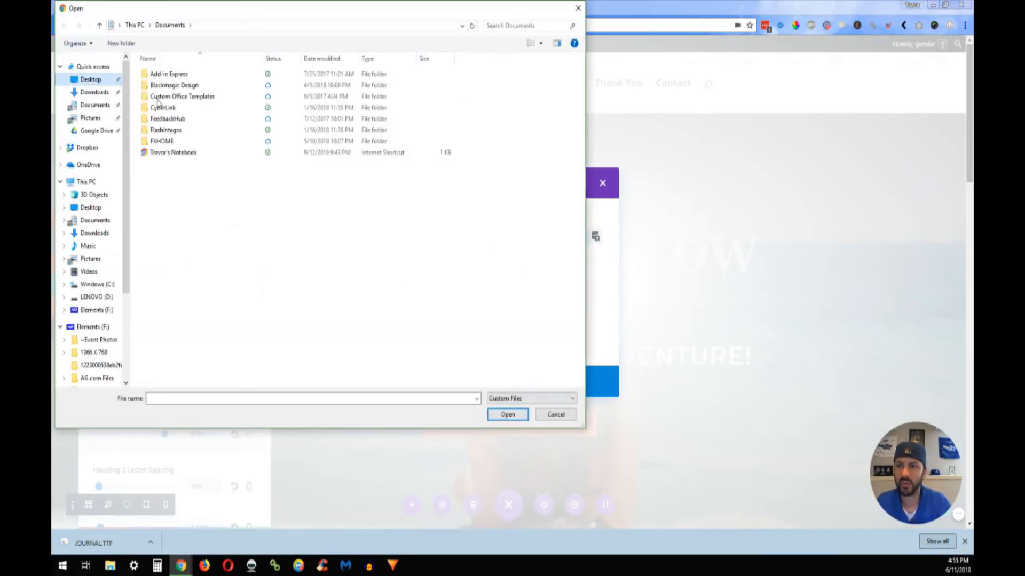
{"action": "left_click", "coordinate": [224, 80]}
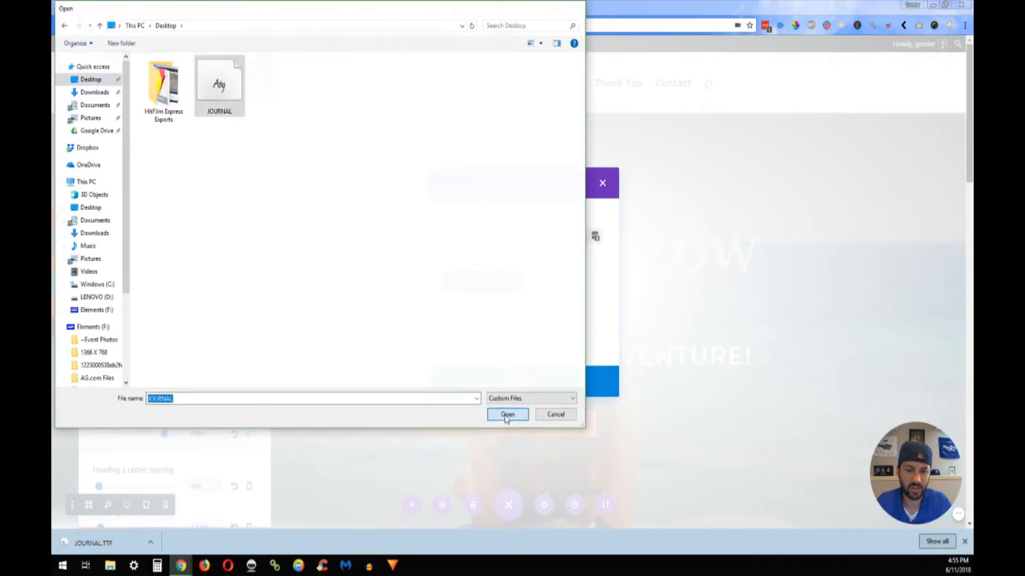
{"action": "left_click", "coordinate": [507, 415]}
{"action": "left_click", "coordinate": [481, 236]}
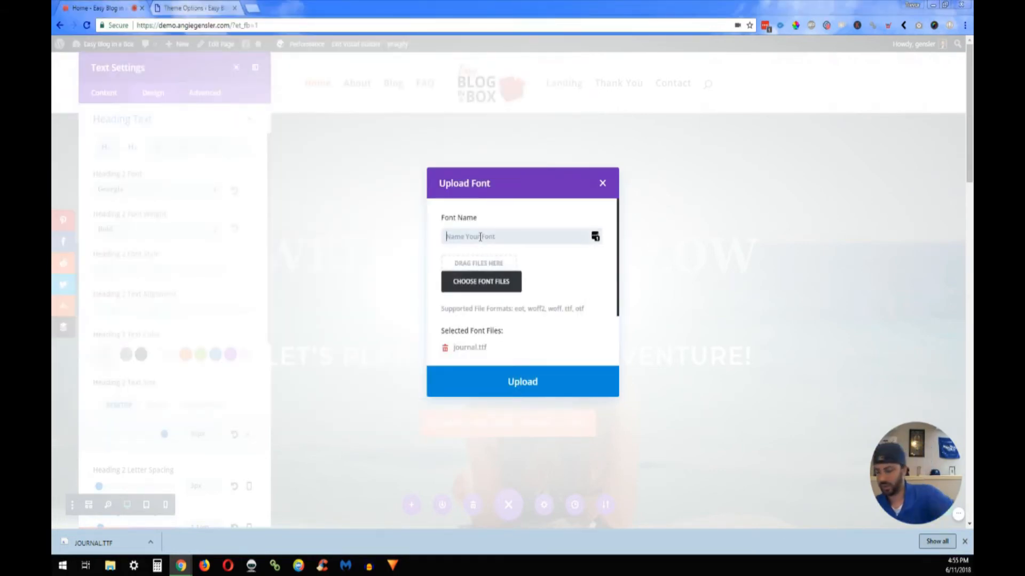
{"action": "type", "text": "Journal"}
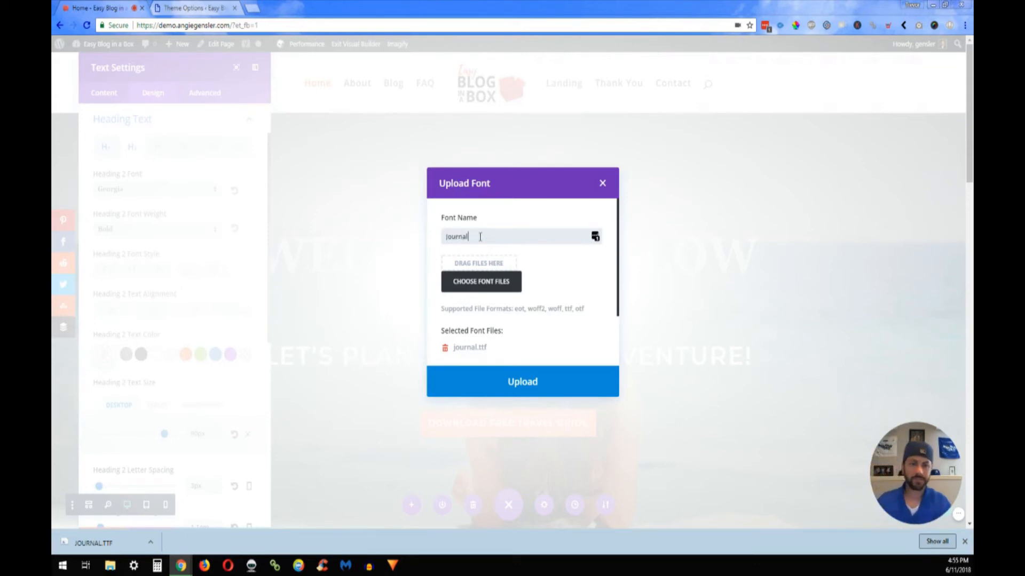
{"action": "left_click", "coordinate": [534, 374]}
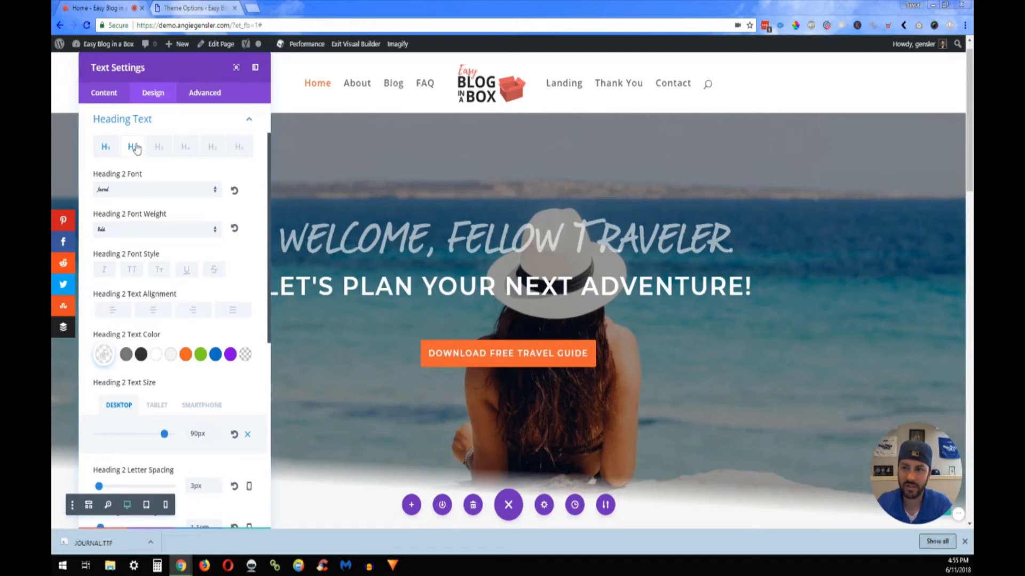
Check in the module's content which heading level the line "Let's Plan your next Adventure!" uses
{"action": "left_click", "coordinate": [104, 152]}
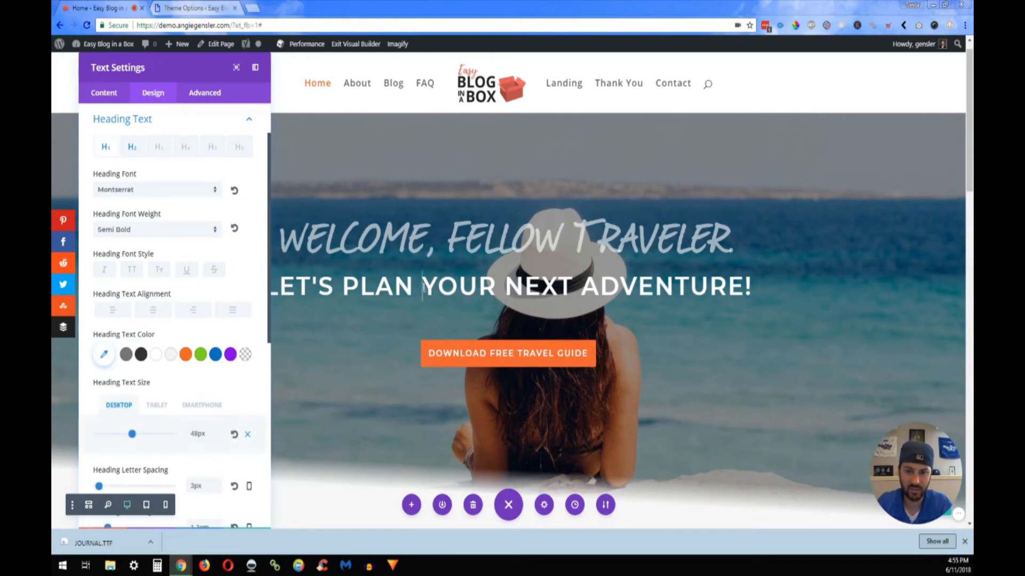
{"action": "left_click", "coordinate": [106, 95]}
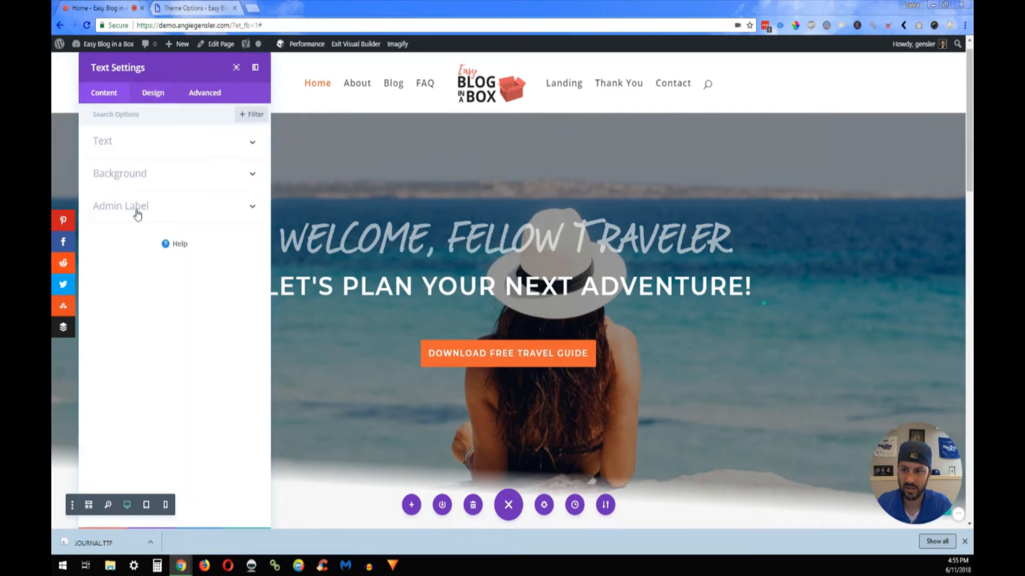
{"action": "left_click", "coordinate": [139, 156]}
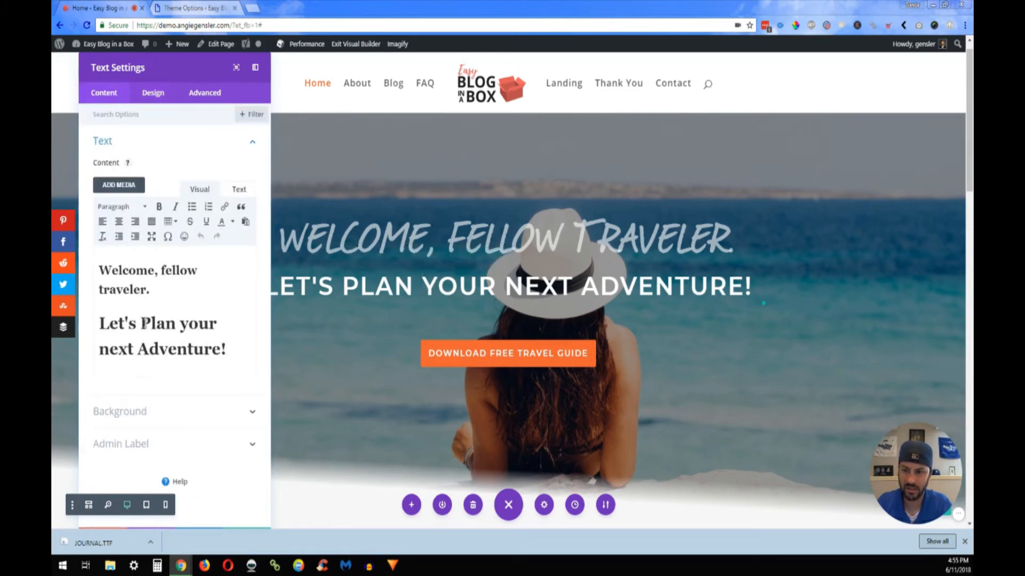
{"action": "left_click", "coordinate": [149, 271]}
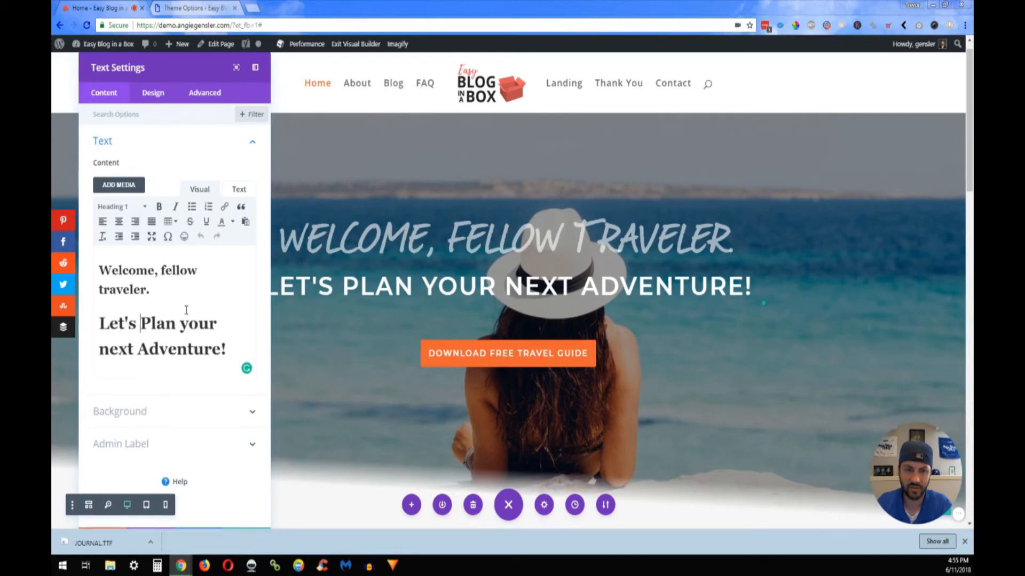
Try Georgia and the uploaded Journal font as the module's Heading 1 font
{"action": "left_click", "coordinate": [152, 103]}
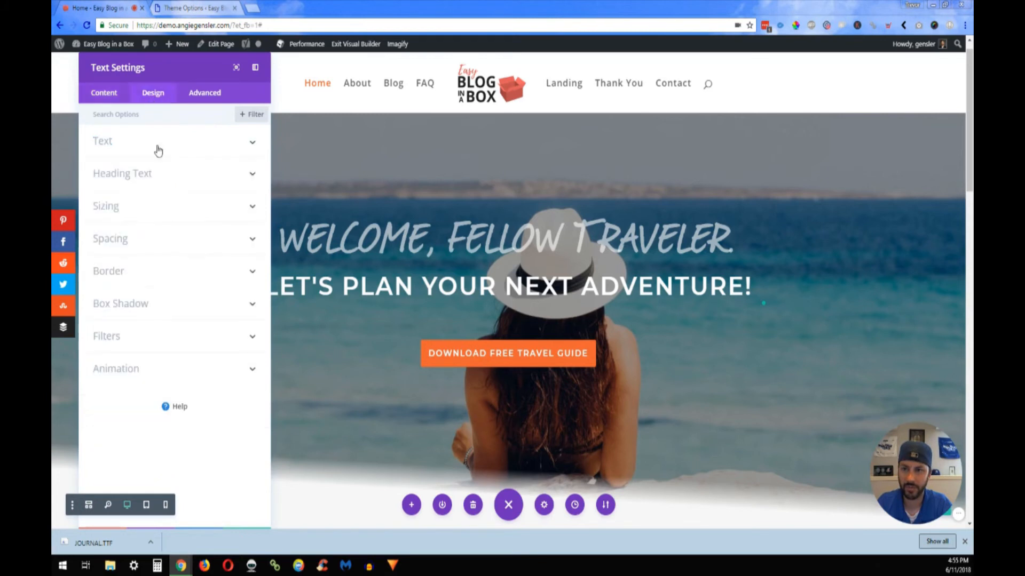
{"action": "left_click", "coordinate": [138, 176]}
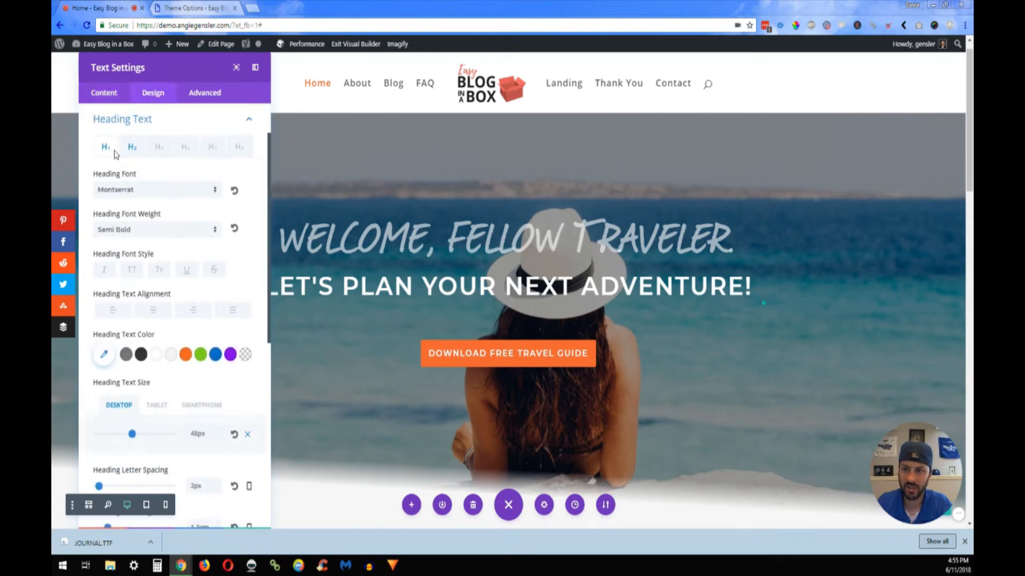
{"action": "left_click", "coordinate": [149, 193]}
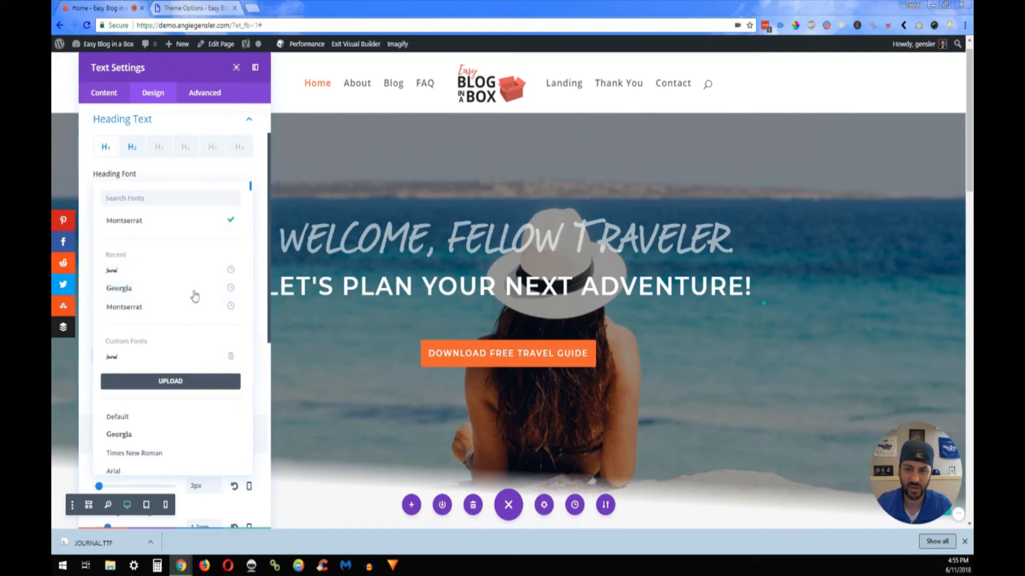
{"action": "left_click", "coordinate": [126, 295]}
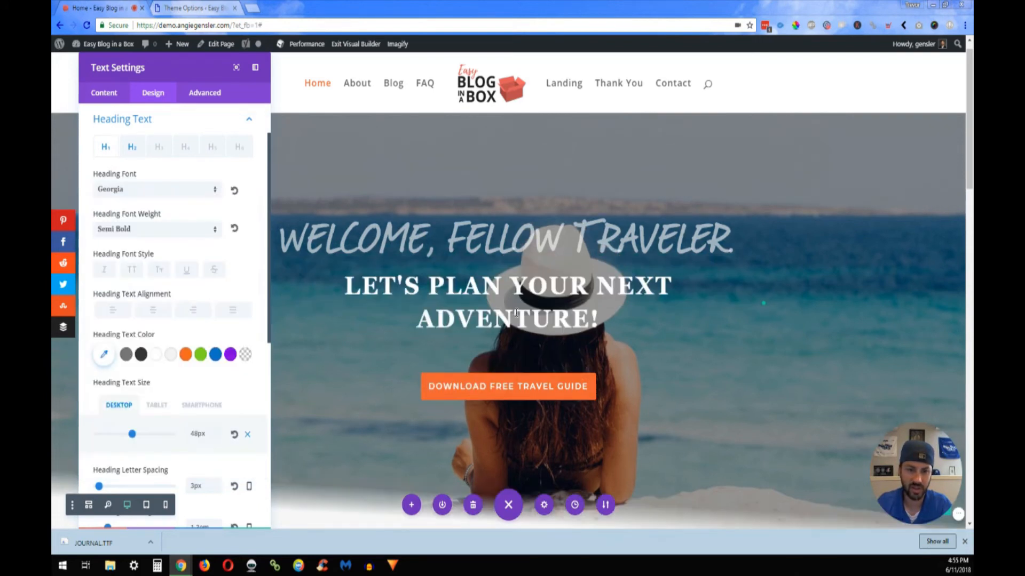
{"action": "left_click", "coordinate": [127, 190]}
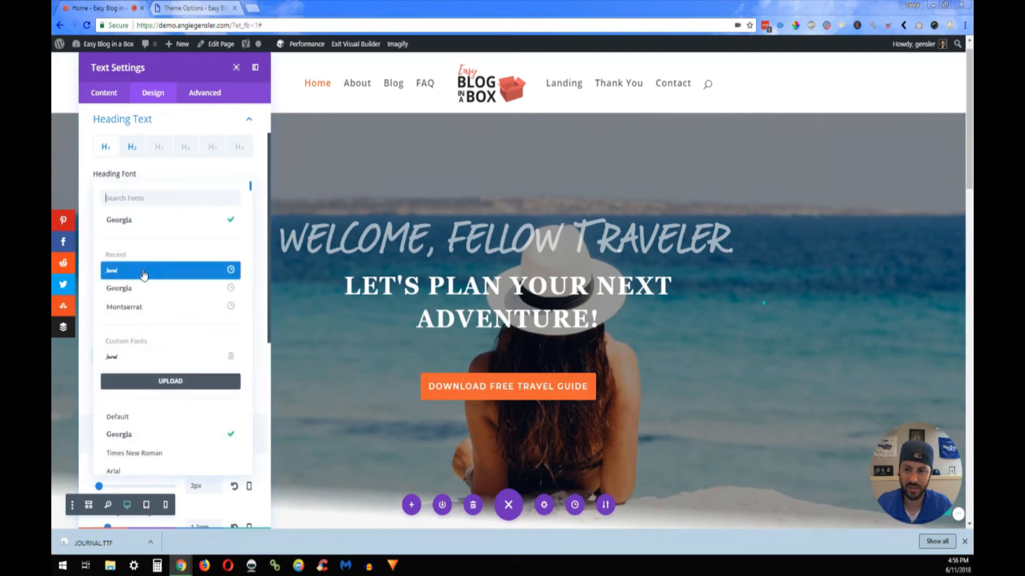
{"action": "left_click", "coordinate": [144, 274]}
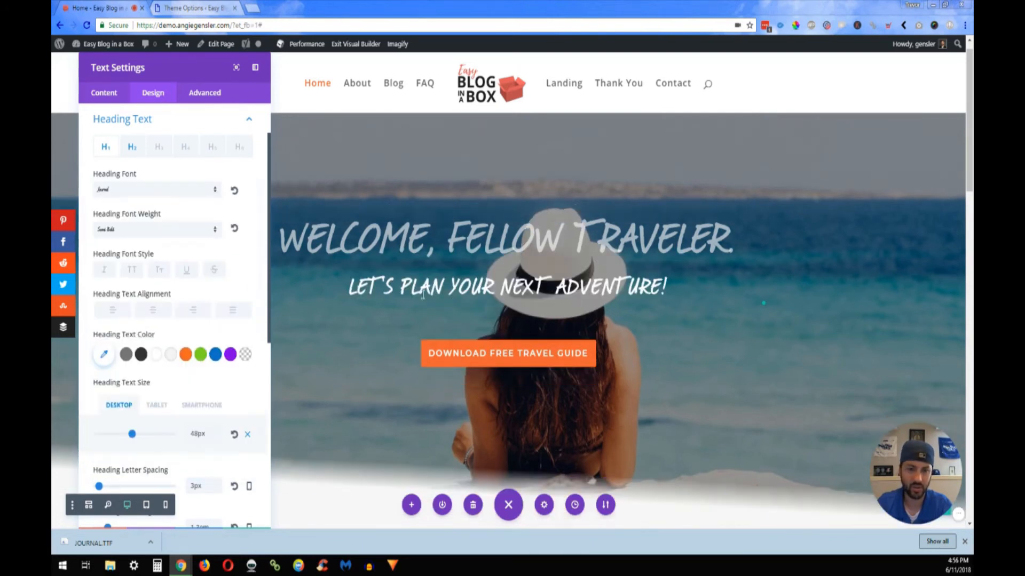
Set the module's Heading 1 and Heading 2 fonts back to Montserrat
{"action": "left_click", "coordinate": [144, 191]}
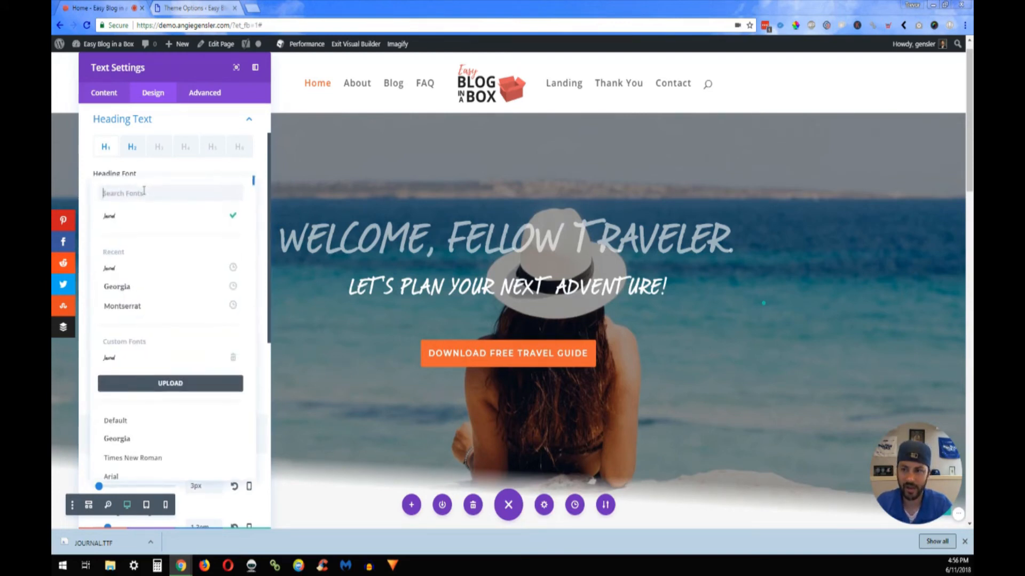
{"action": "left_click", "coordinate": [143, 310]}
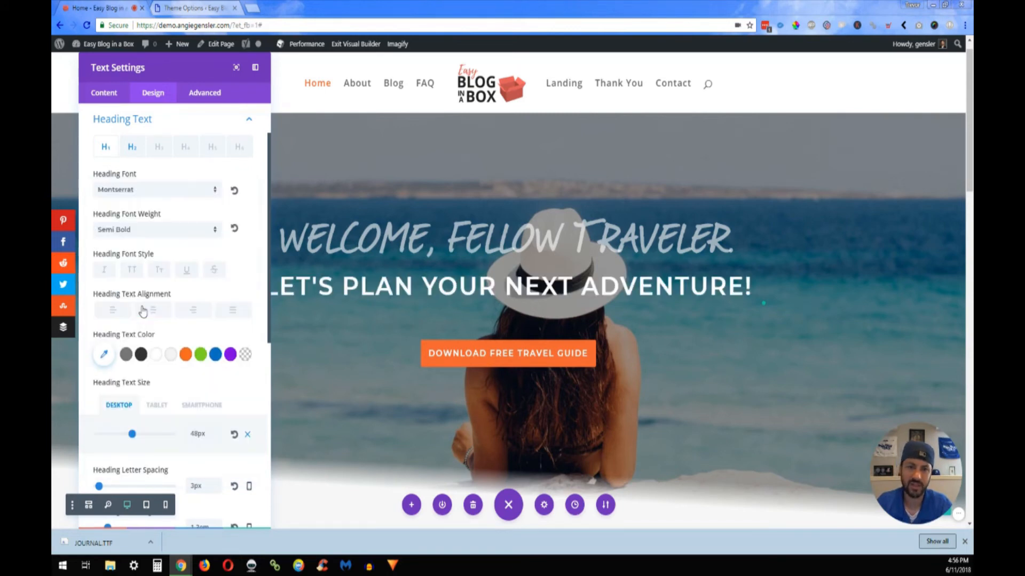
{"action": "left_click", "coordinate": [136, 151]}
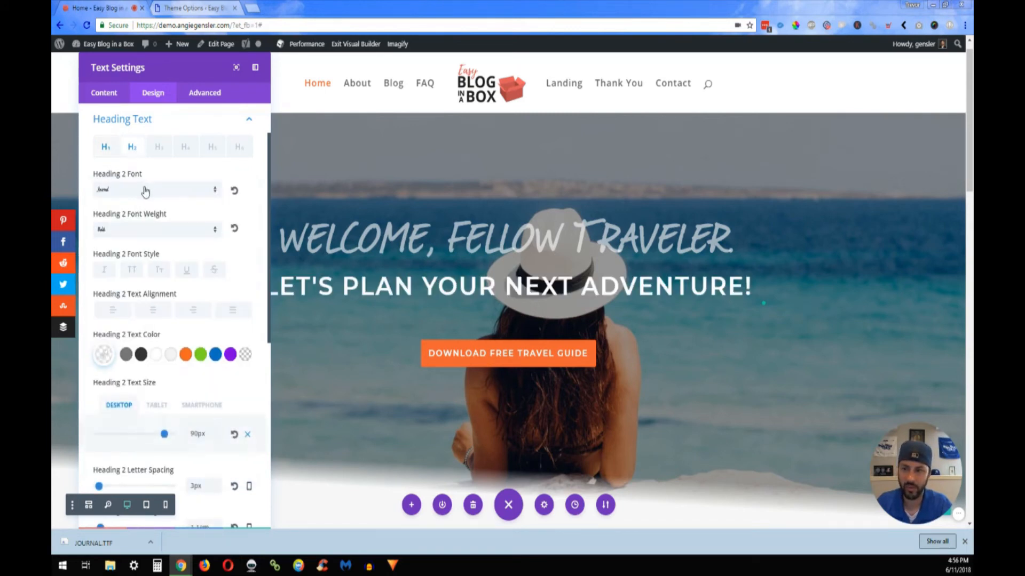
{"action": "left_click", "coordinate": [143, 191]}
{"action": "left_click", "coordinate": [145, 309]}
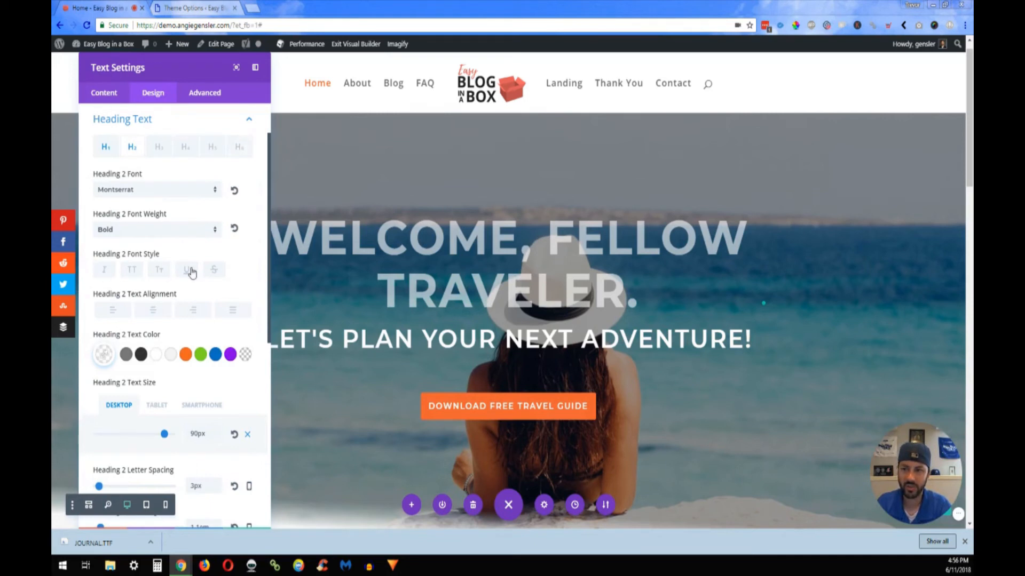
Set the text module's regular body text font to Georgia
{"action": "left_click", "coordinate": [178, 123]}
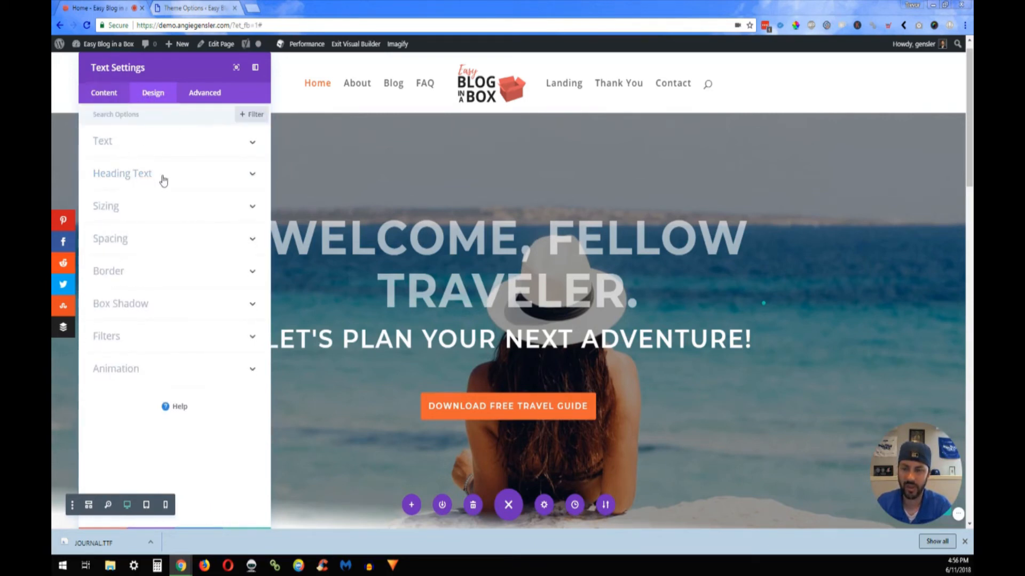
{"action": "left_click", "coordinate": [134, 145]}
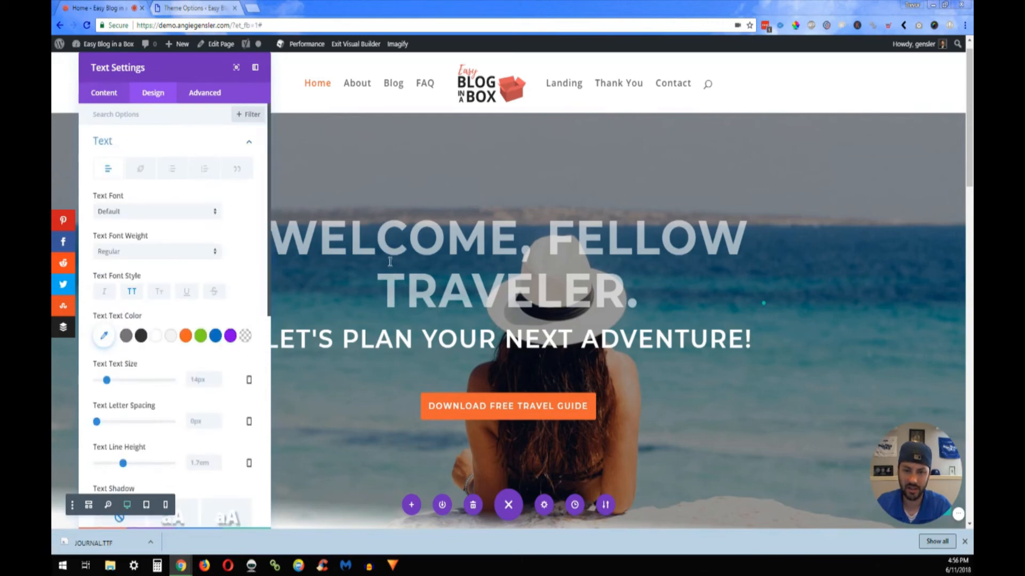
{"action": "scroll", "coordinate": [390, 261], "scroll_direction": "down", "scroll_amount": 10}
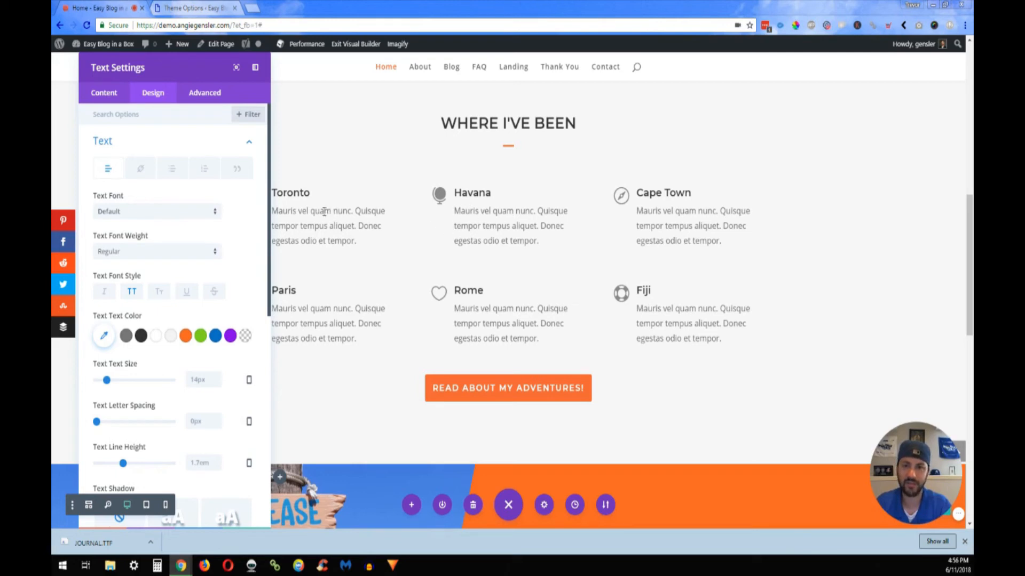
{"action": "left_click", "coordinate": [174, 211]}
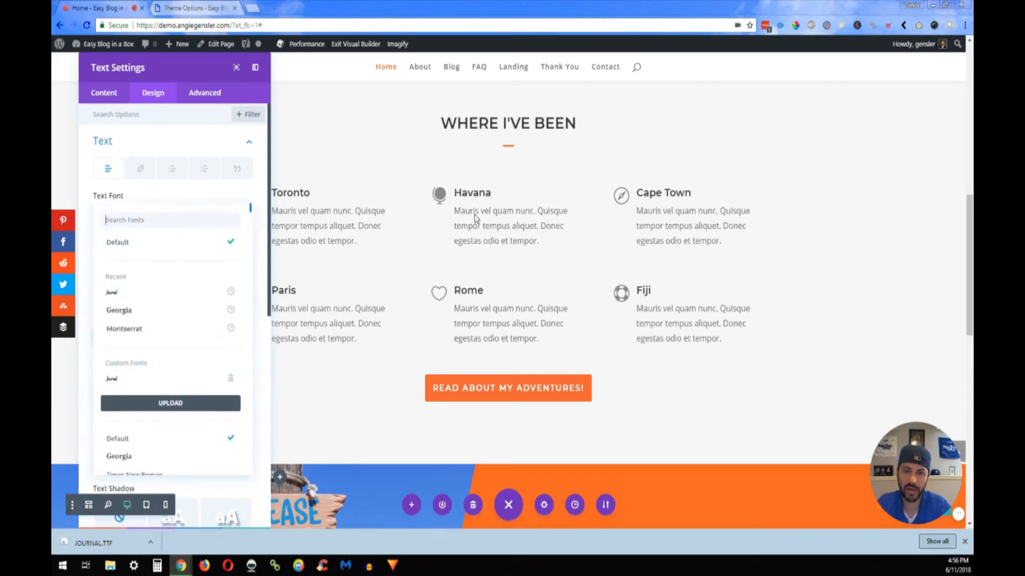
{"action": "left_click", "coordinate": [134, 318]}
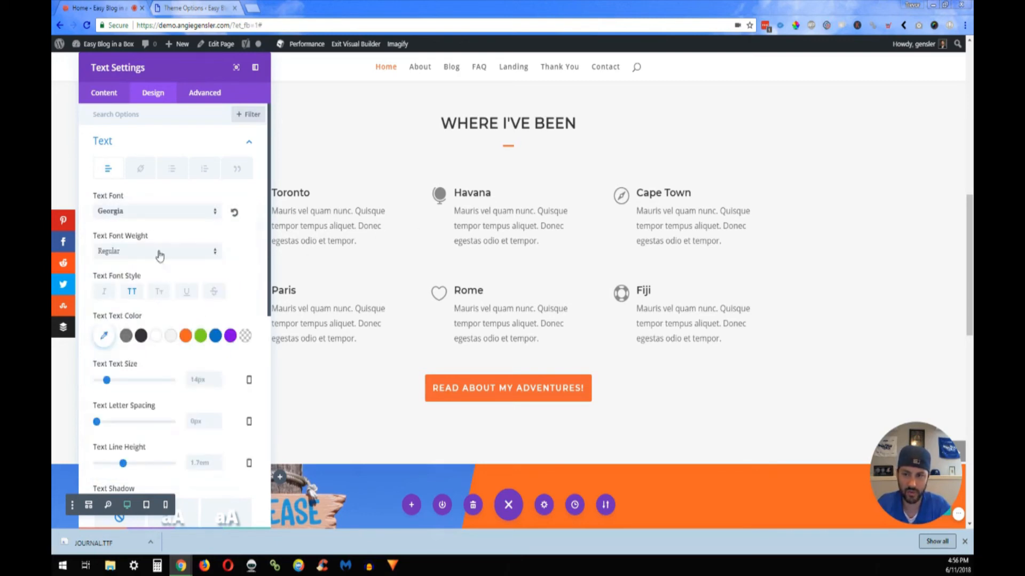
Try Default and Times New Roman as the text module's regular body text font
{"action": "left_click", "coordinate": [128, 212]}
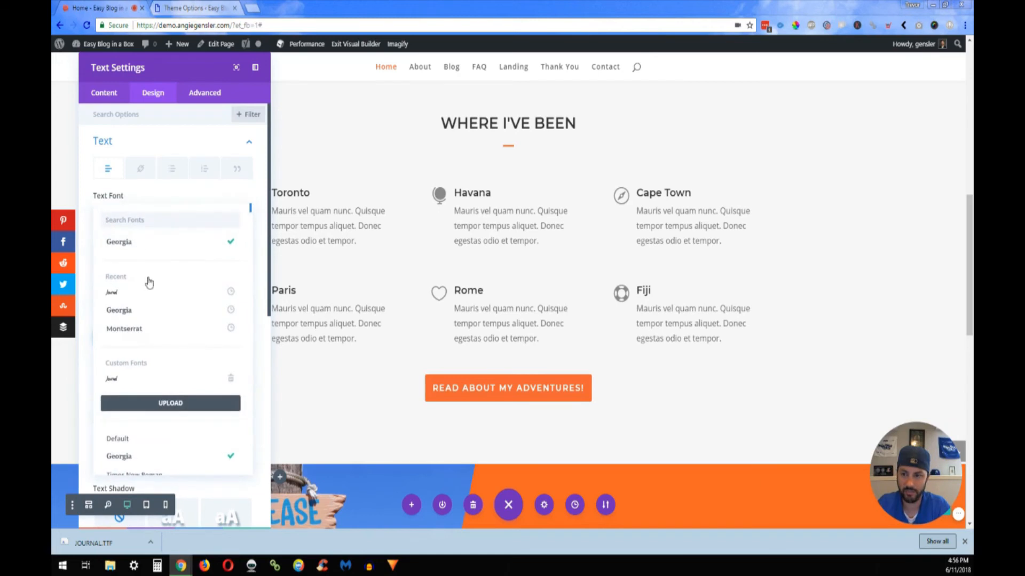
{"action": "left_click", "coordinate": [156, 436]}
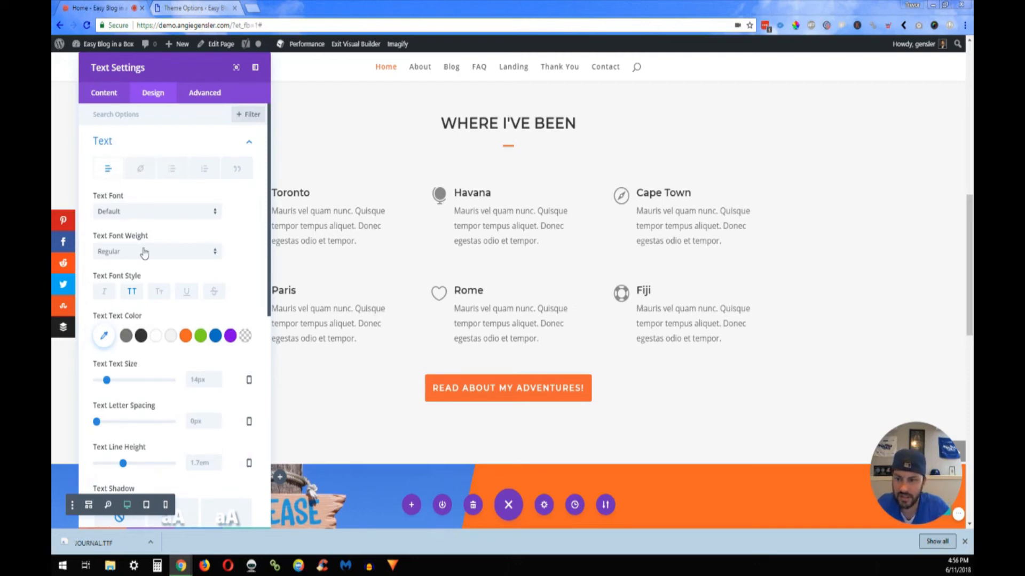
{"action": "left_click", "coordinate": [149, 214]}
{"action": "scroll", "coordinate": [155, 365], "scroll_direction": "down", "scroll_amount": 1}
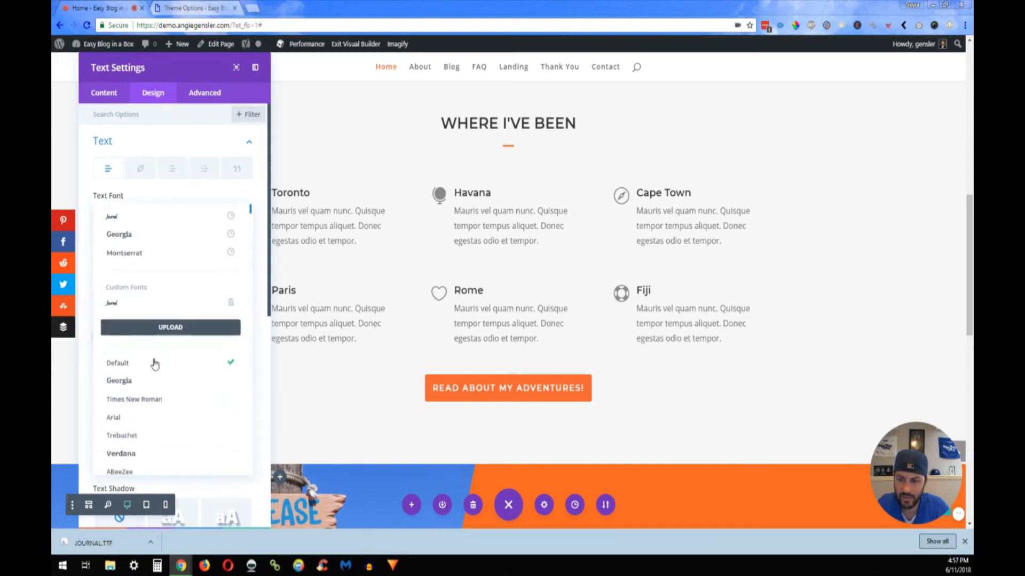
{"action": "scroll", "coordinate": [155, 364], "scroll_direction": "down", "scroll_amount": 1}
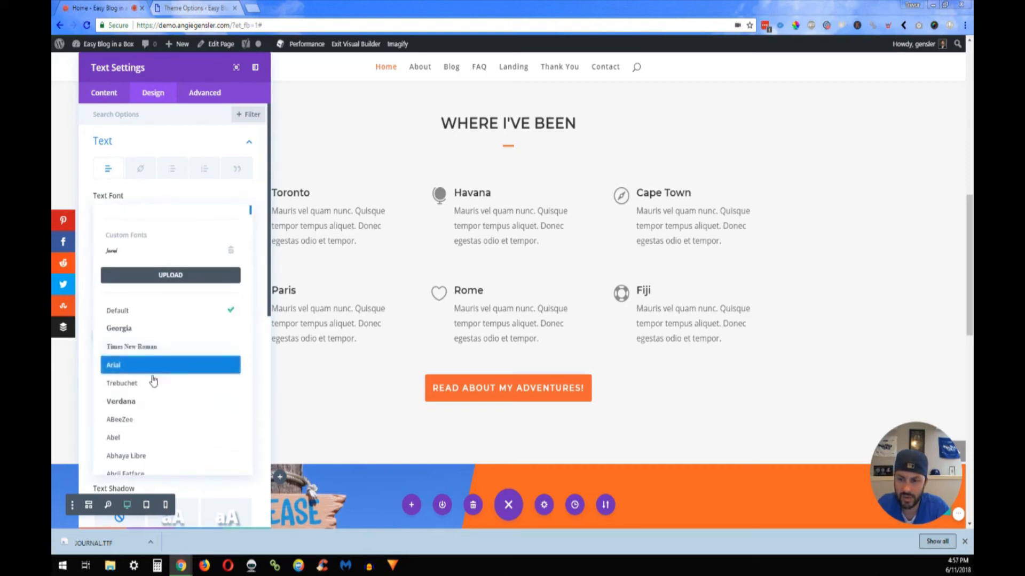
{"action": "left_click", "coordinate": [160, 349]}
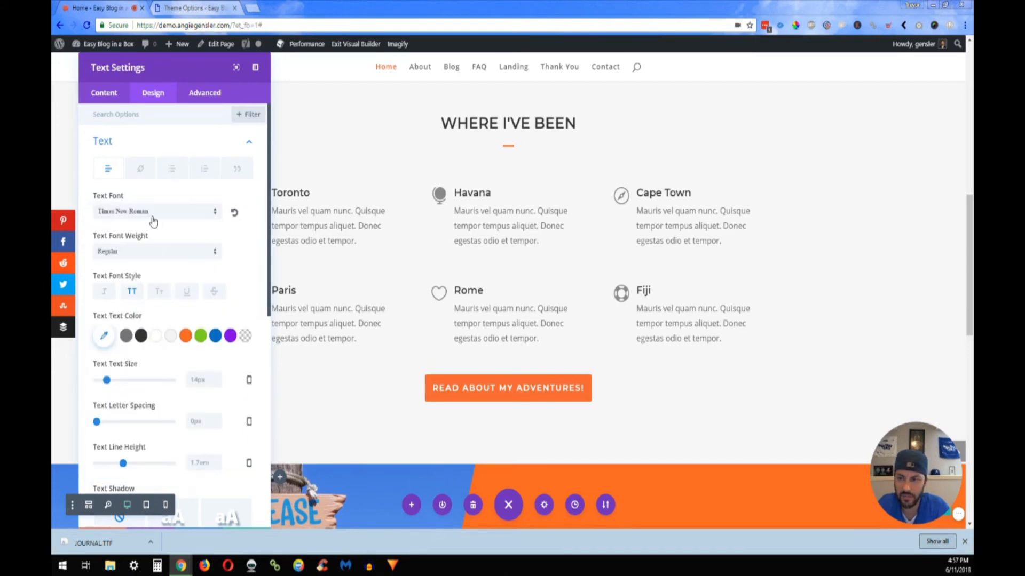
Look through the module's separate text styling options for links, unordered lists, ordered lists and blockquotes
{"action": "left_click", "coordinate": [139, 150]}
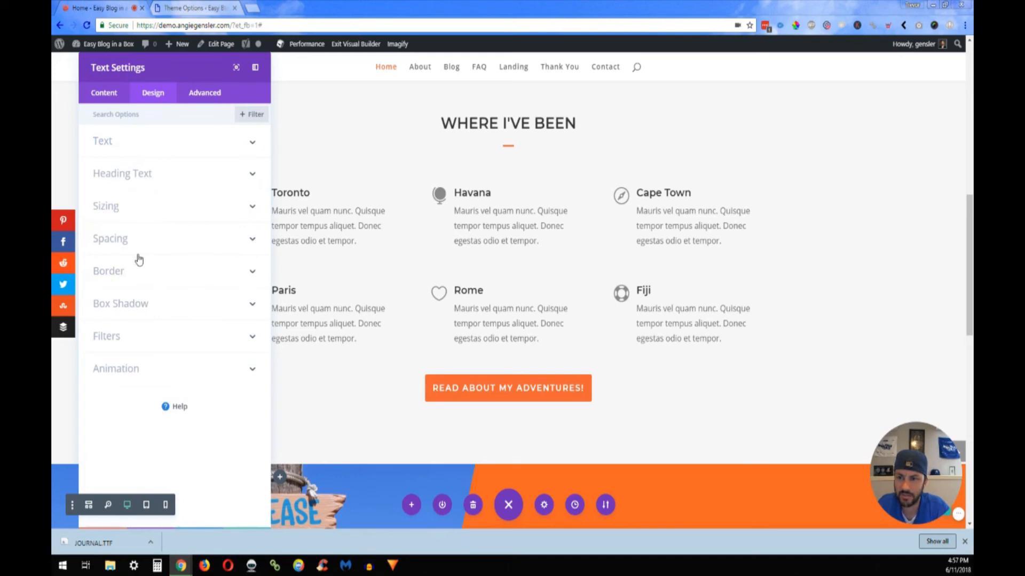
{"action": "left_click", "coordinate": [131, 147]}
{"action": "left_click", "coordinate": [148, 171]}
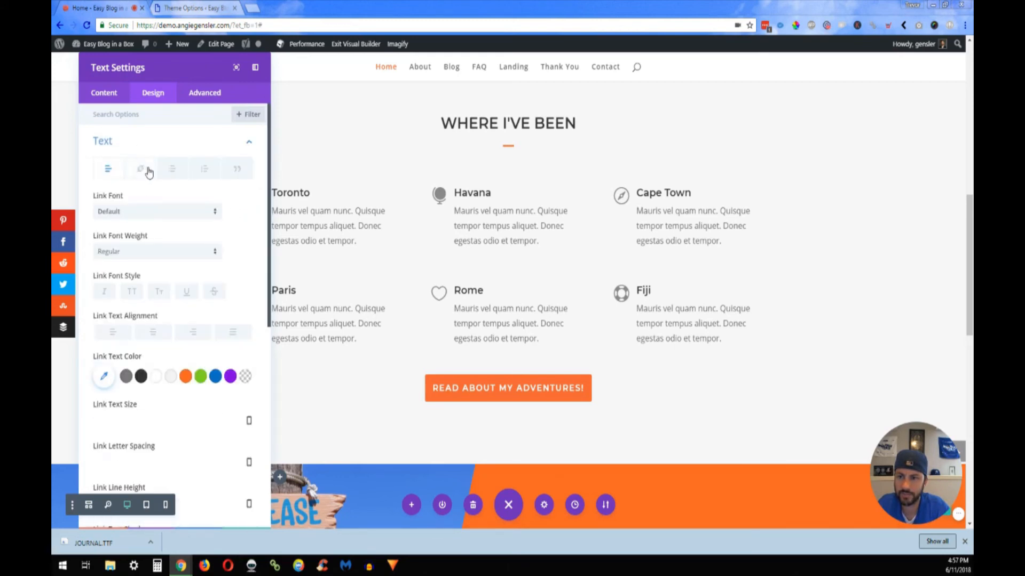
{"action": "left_click", "coordinate": [171, 169]}
{"action": "left_click", "coordinate": [204, 173]}
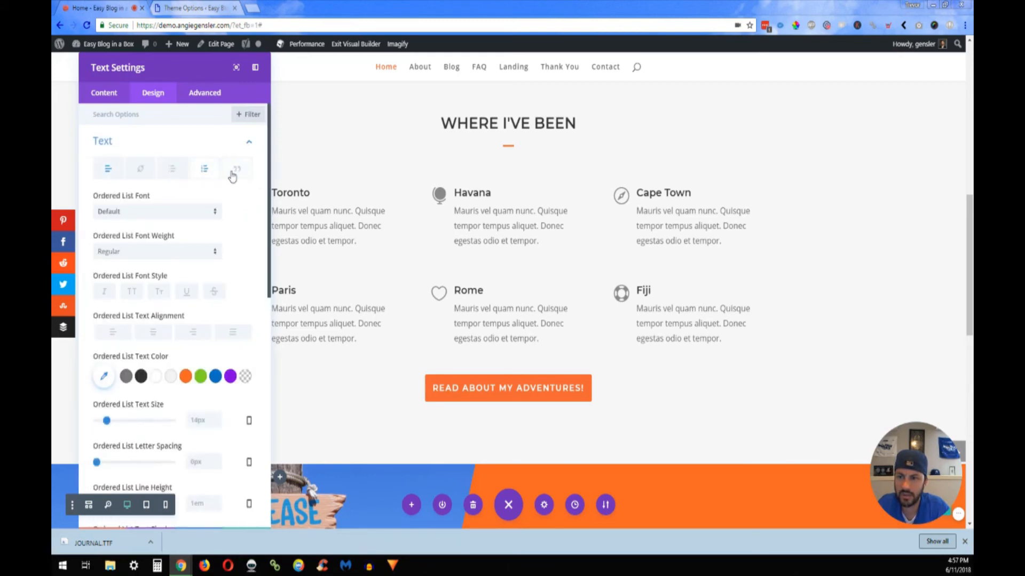
{"action": "left_click", "coordinate": [235, 172]}
{"action": "left_click", "coordinate": [107, 176]}
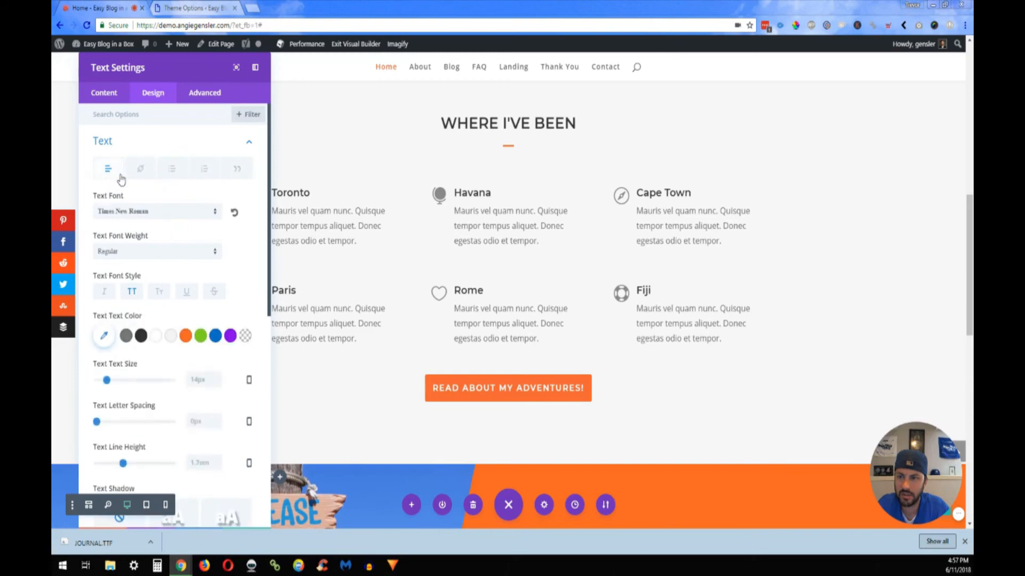
Try the Default font for the module's regular body text and review the remaining text options
{"action": "left_click", "coordinate": [154, 211]}
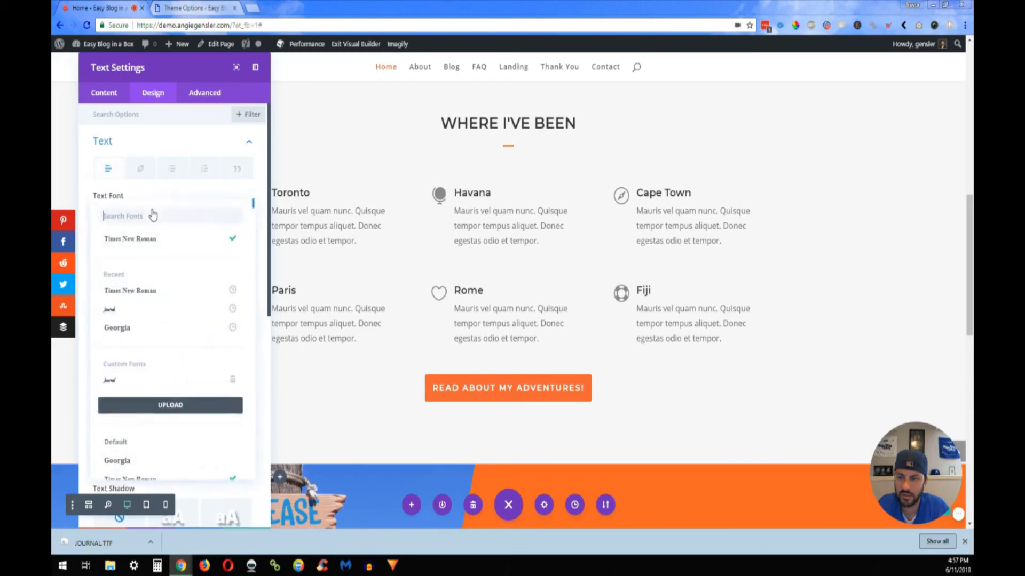
{"action": "left_click", "coordinate": [144, 443]}
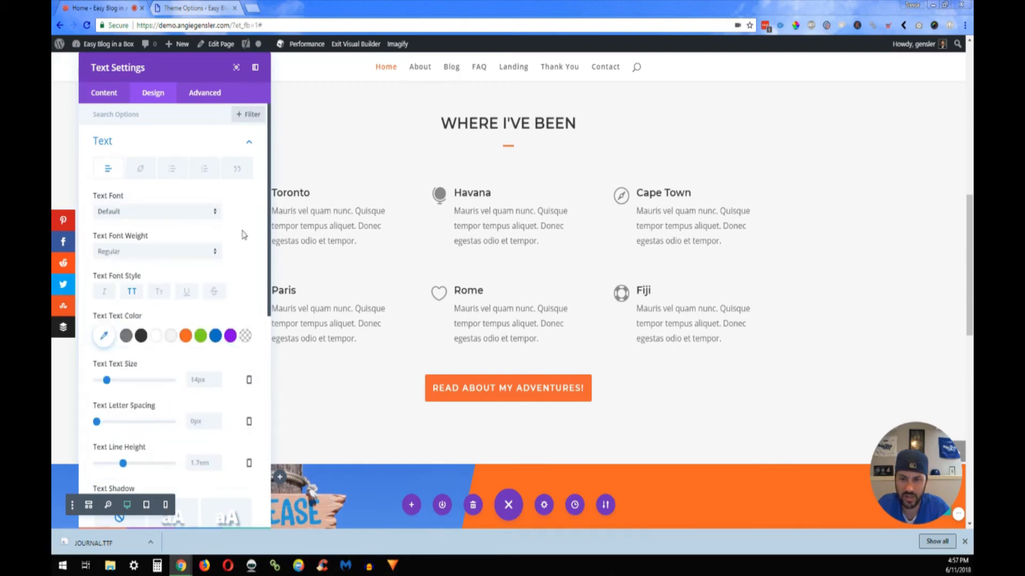
{"action": "scroll", "coordinate": [168, 294], "scroll_direction": "down", "scroll_amount": 6}
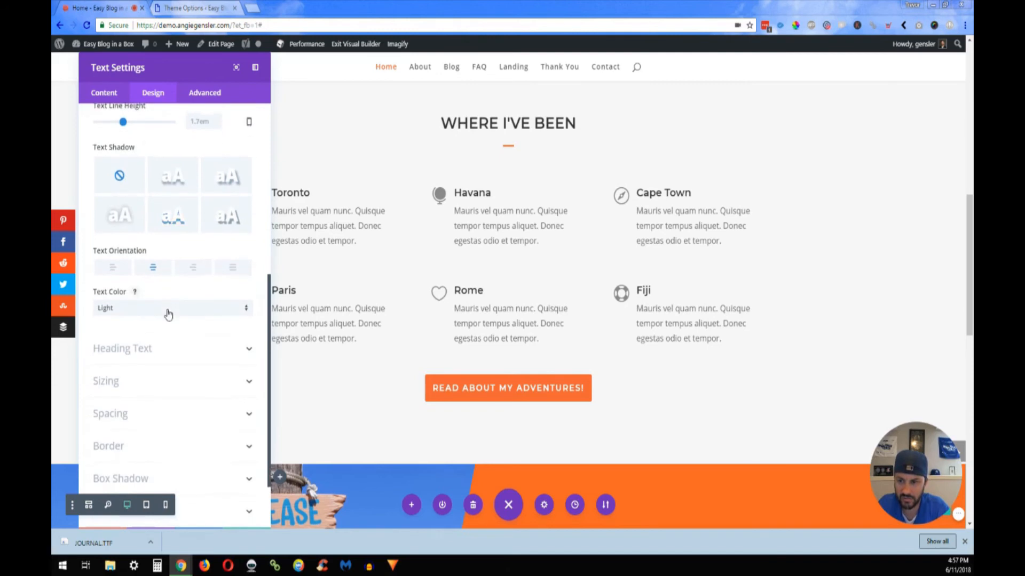
{"action": "scroll", "coordinate": [172, 314], "scroll_direction": "up", "scroll_amount": 6}
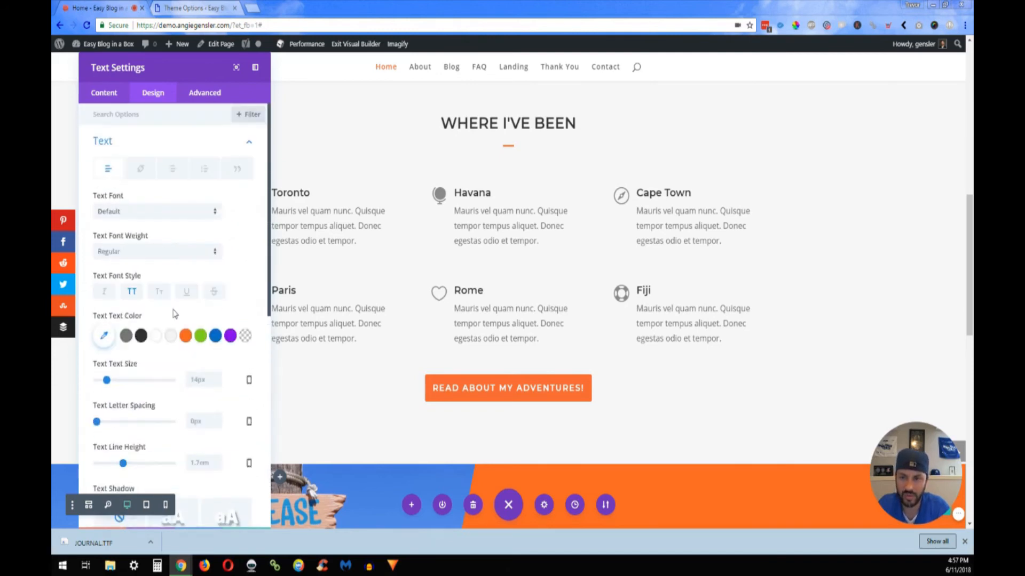
Set the module's body text font to Times New Roman and save the module settings
{"action": "left_click", "coordinate": [158, 211]}
{"action": "left_click", "coordinate": [144, 292]}
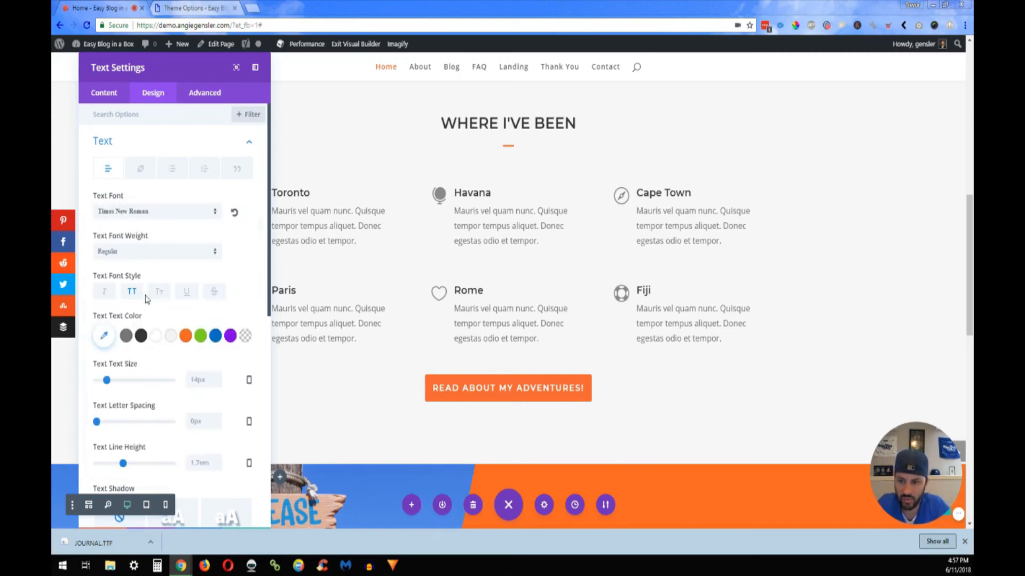
{"action": "left_click", "coordinate": [236, 68]}
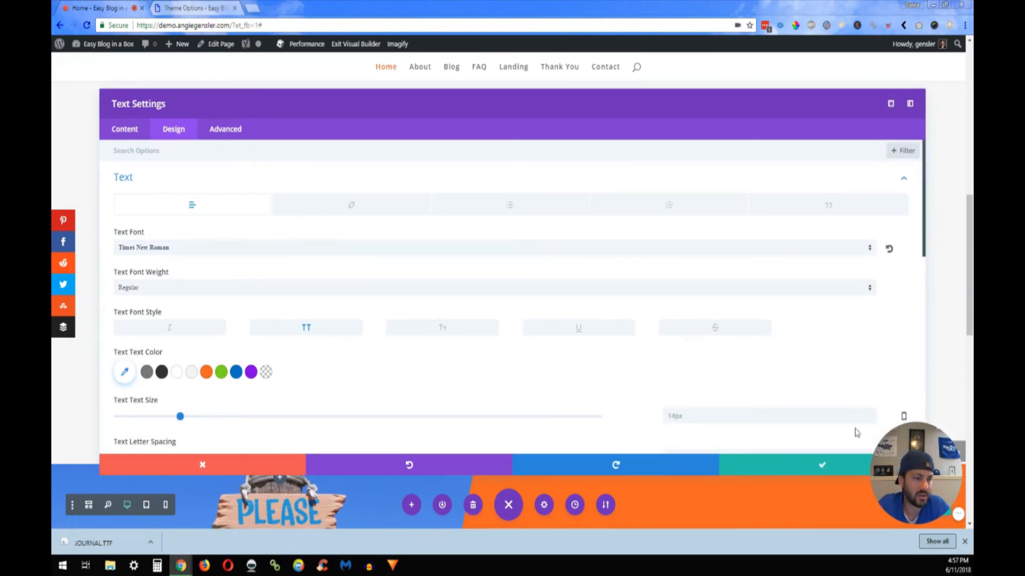
{"action": "left_click", "coordinate": [815, 464]}
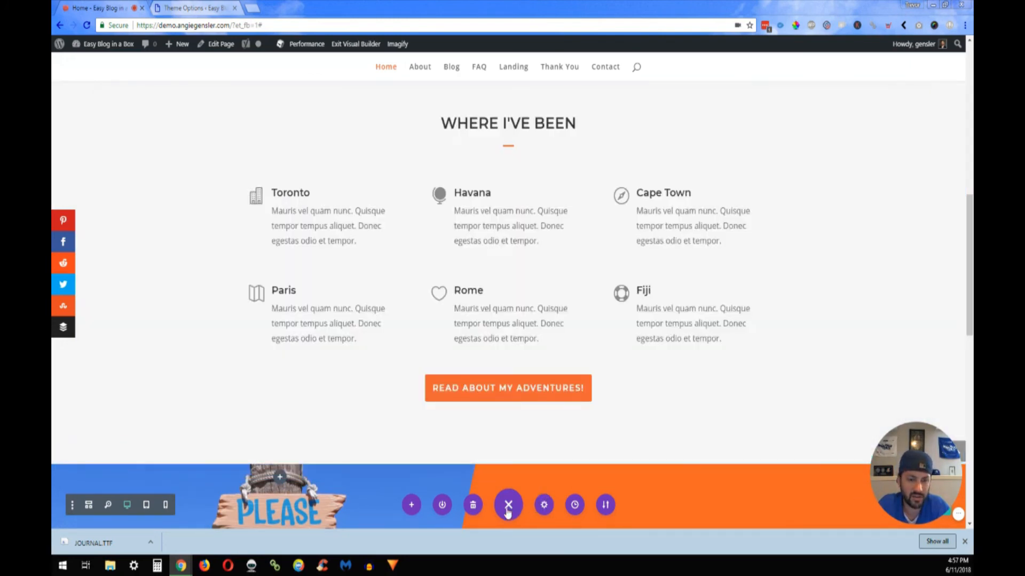
Save the page, reload it in the Visual Builder and dismiss the browser's download bar
{"action": "left_click_drag", "start_coordinate": [938, 478], "coordinate": [938, 426]}
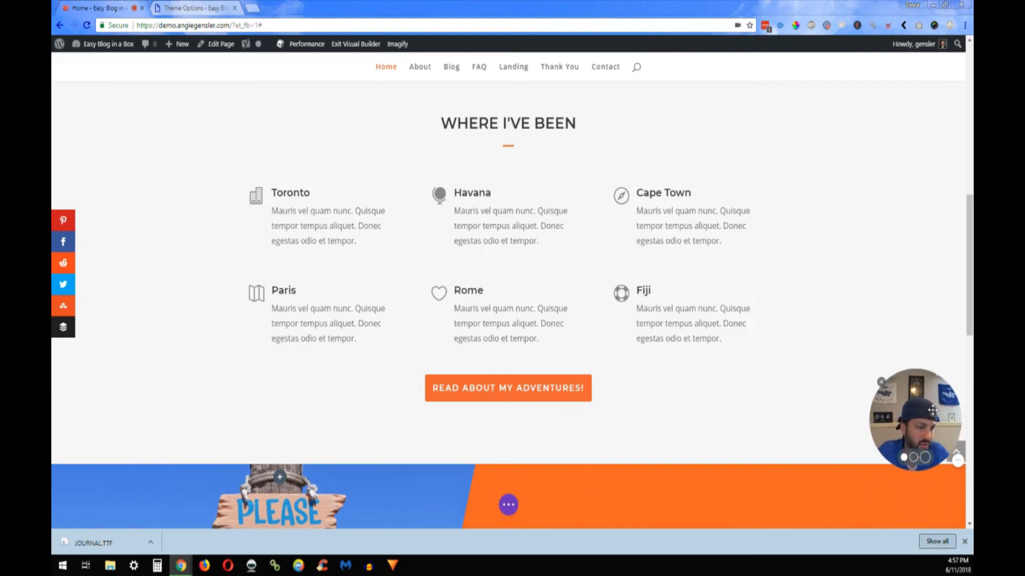
{"action": "left_click", "coordinate": [508, 504]}
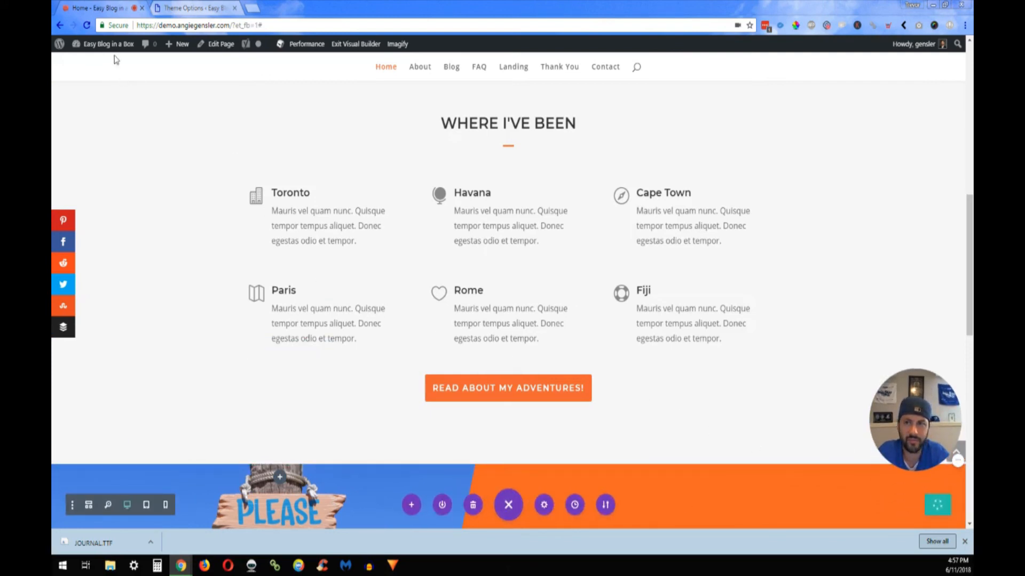
{"action": "left_click", "coordinate": [87, 26]}
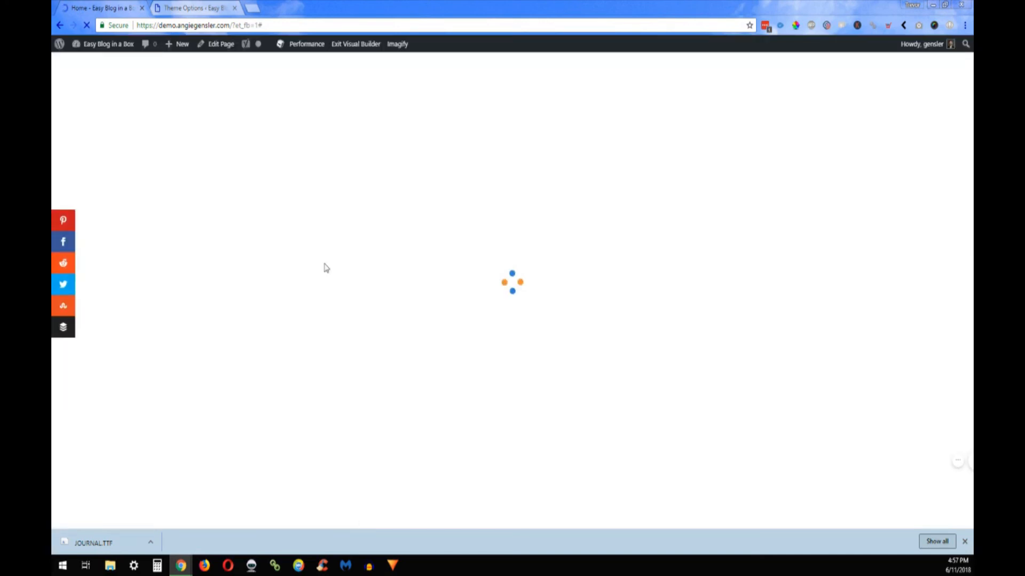
{"action": "left_click", "coordinate": [963, 542]}
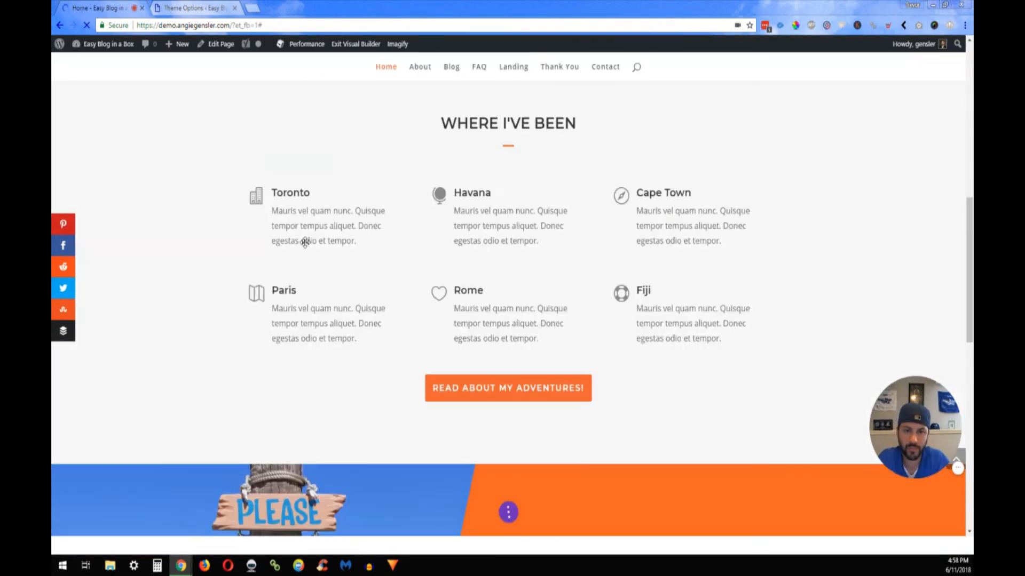
Open the settings of the "Welcome, fellow traveler." text module and dock the settings window beside the page
{"action": "mouse_move", "coordinate": [317, 229]}
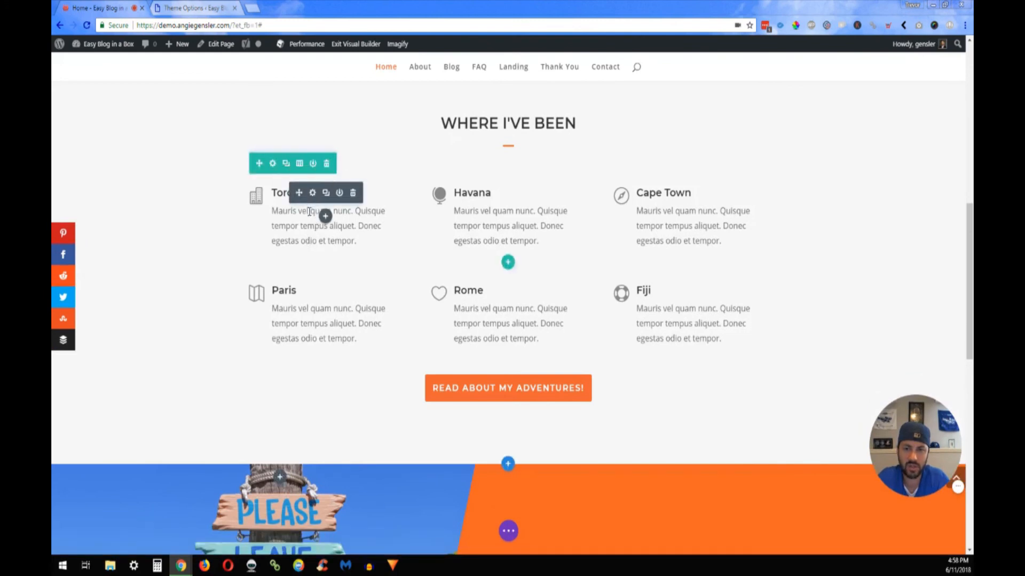
{"action": "scroll", "coordinate": [309, 221], "scroll_direction": "up", "scroll_amount": 2}
{"action": "scroll", "coordinate": [310, 220], "scroll_direction": "up", "scroll_amount": 8}
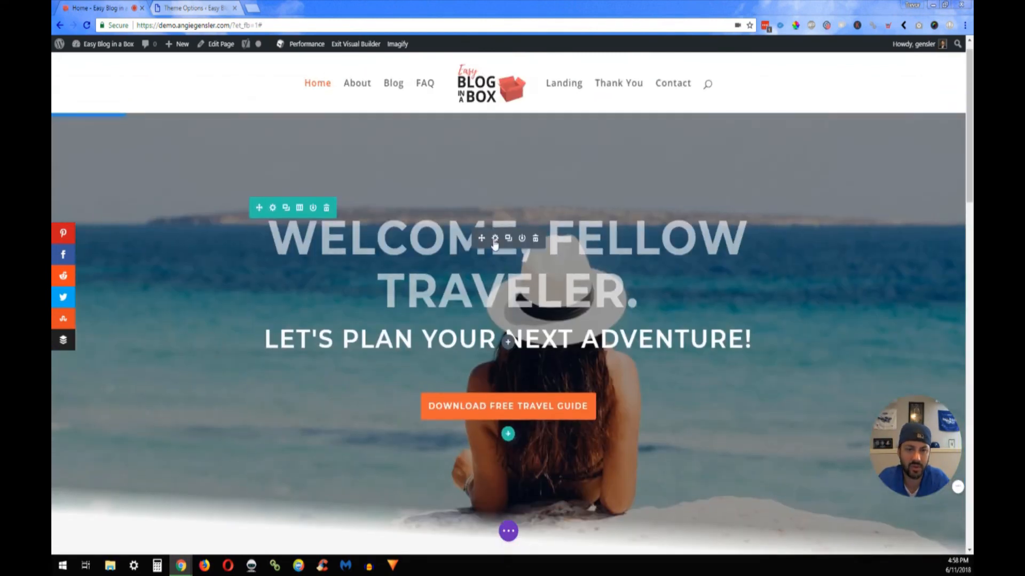
{"action": "left_click", "coordinate": [495, 239]}
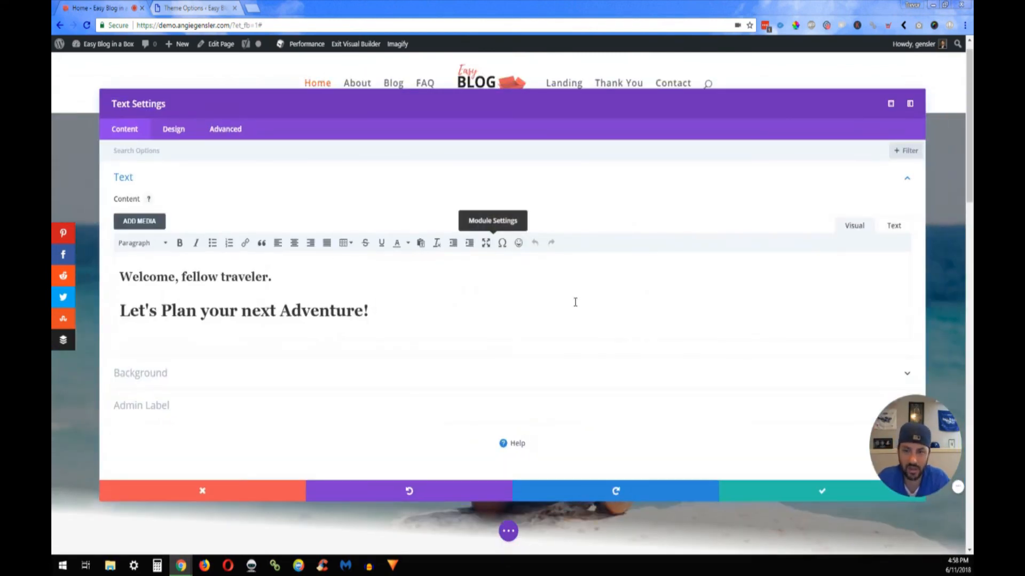
{"action": "left_click", "coordinate": [910, 104]}
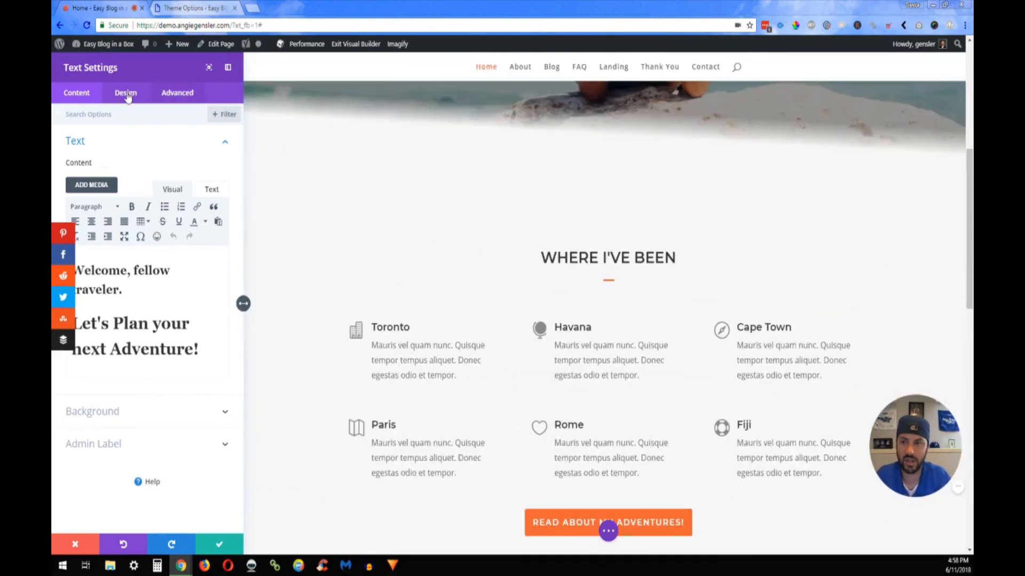
Set the welcome module's regular text font to Default and save the module settings
{"action": "left_click", "coordinate": [127, 95]}
{"action": "left_click", "coordinate": [123, 152]}
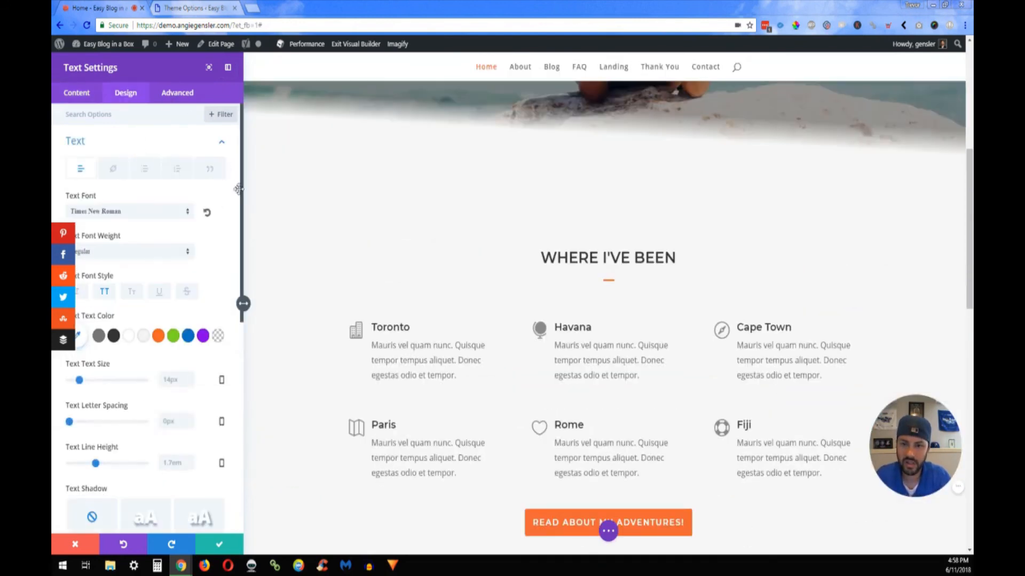
{"action": "left_click", "coordinate": [127, 217]}
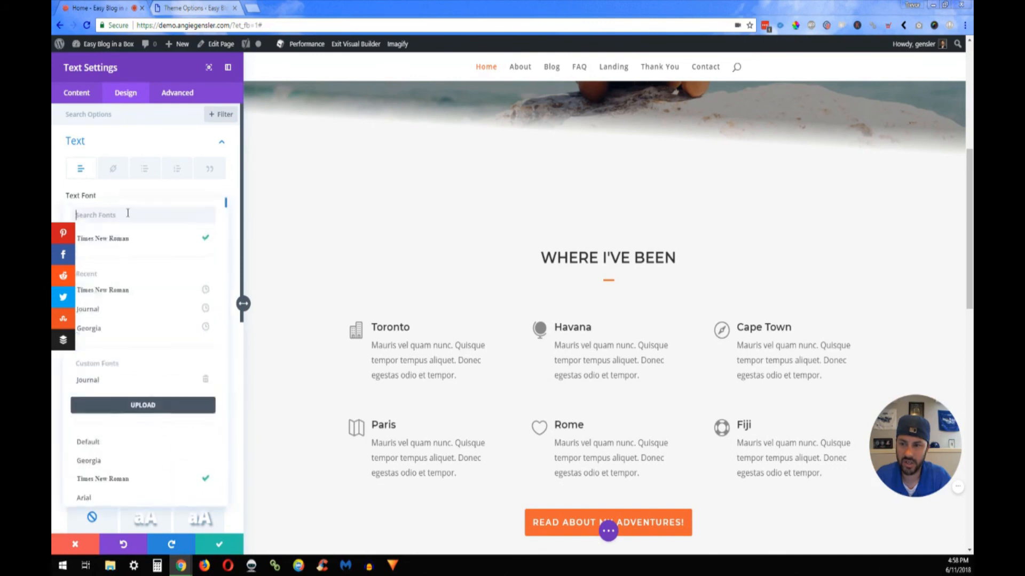
{"action": "scroll", "coordinate": [536, 310], "scroll_direction": "up", "scroll_amount": 5}
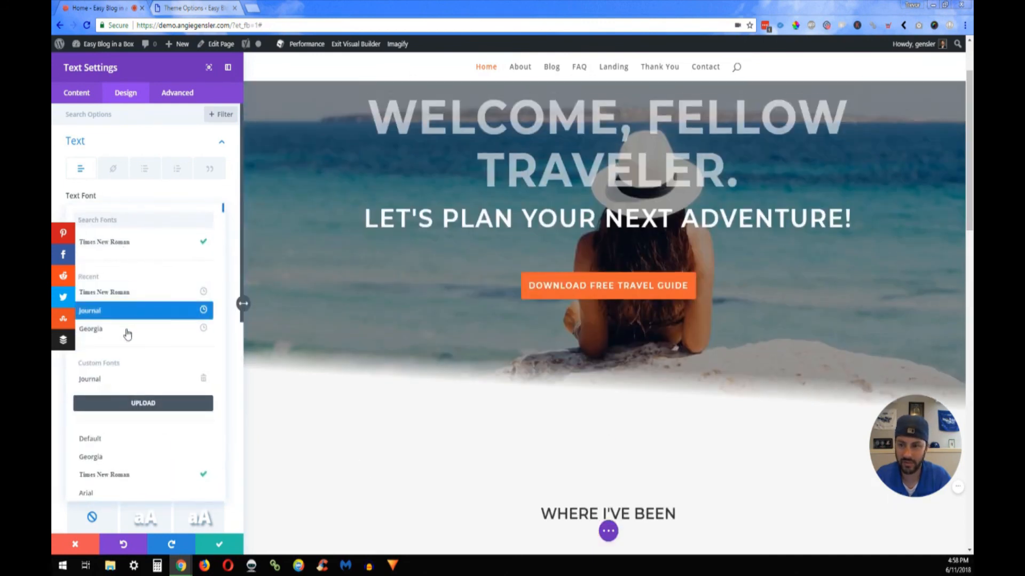
{"action": "left_click", "coordinate": [131, 437]}
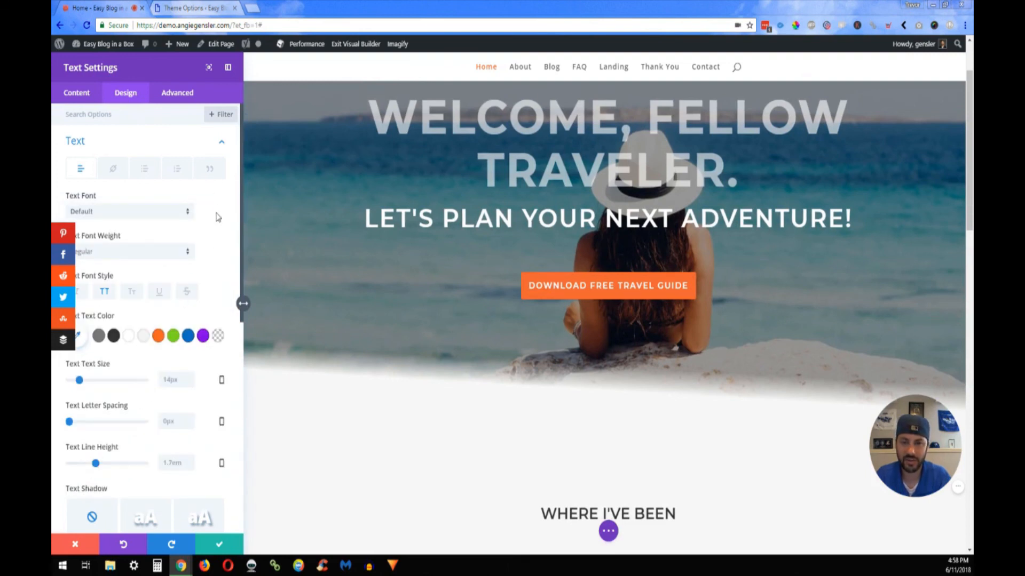
{"action": "left_click", "coordinate": [219, 546]}
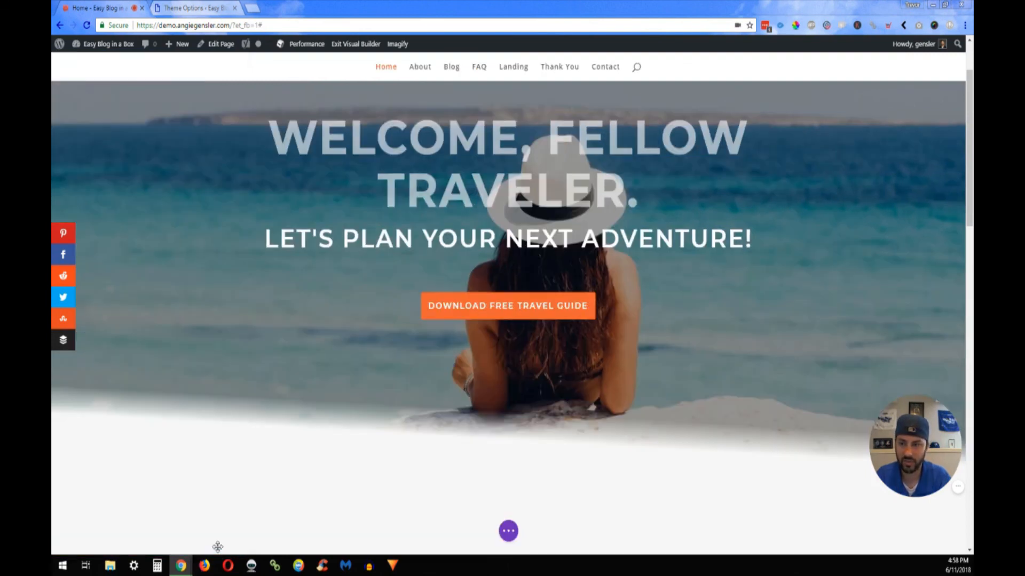
Open the design settings of the Toronto blurb under "Where I've Been" and examine its Image & Icon and Text options
{"action": "scroll", "coordinate": [389, 331], "scroll_direction": "down", "scroll_amount": 5}
{"action": "scroll", "coordinate": [382, 327], "scroll_direction": "down", "scroll_amount": 2}
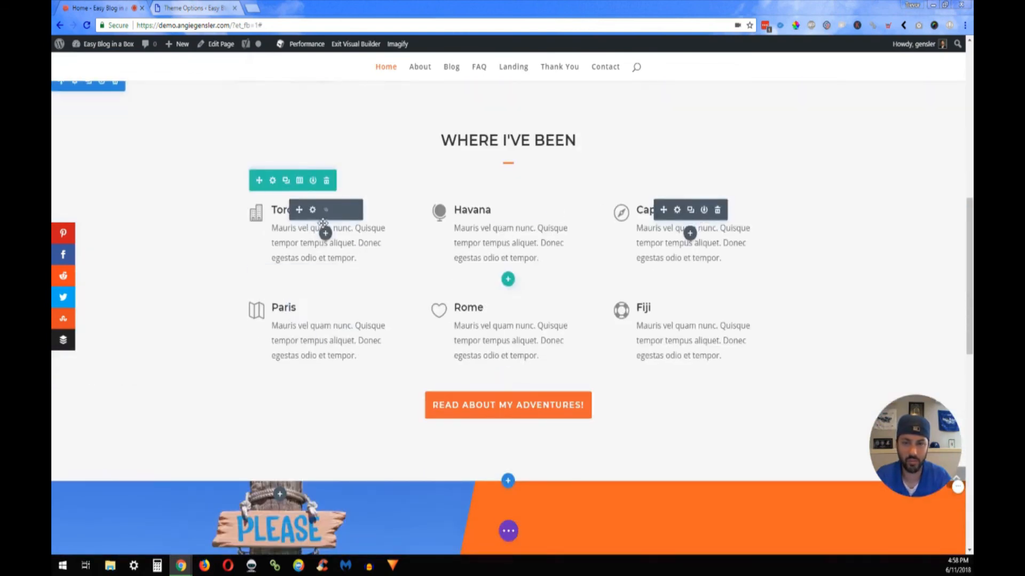
{"action": "left_click", "coordinate": [313, 210]}
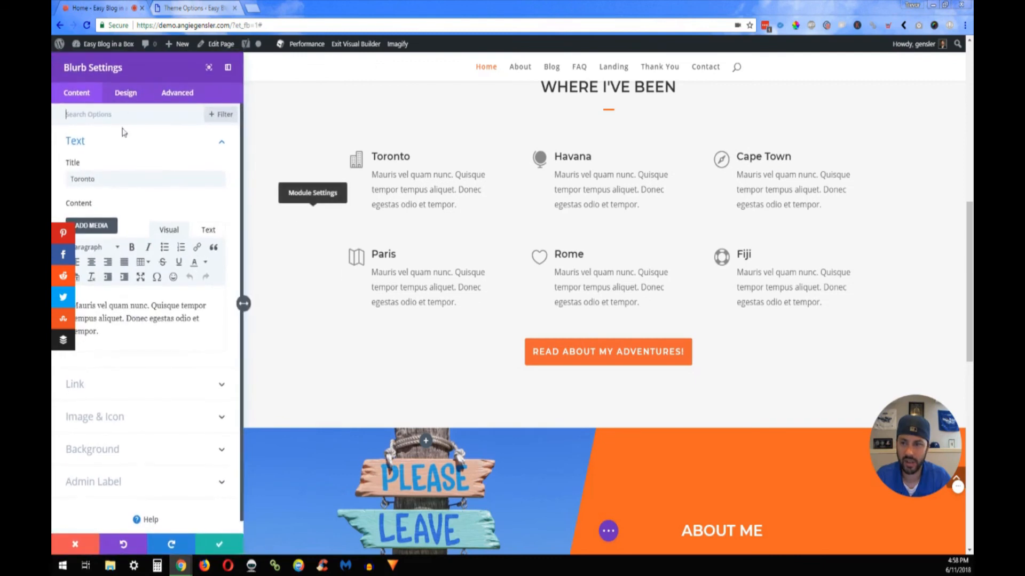
{"action": "left_click", "coordinate": [125, 93]}
{"action": "left_click", "coordinate": [122, 141]}
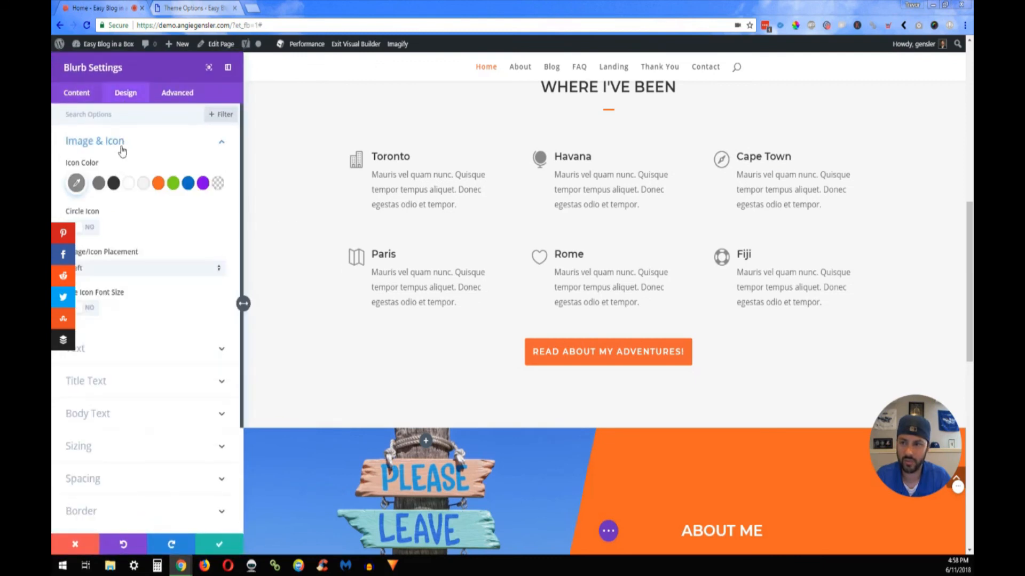
{"action": "left_click", "coordinate": [120, 143]}
{"action": "left_click", "coordinate": [122, 172]}
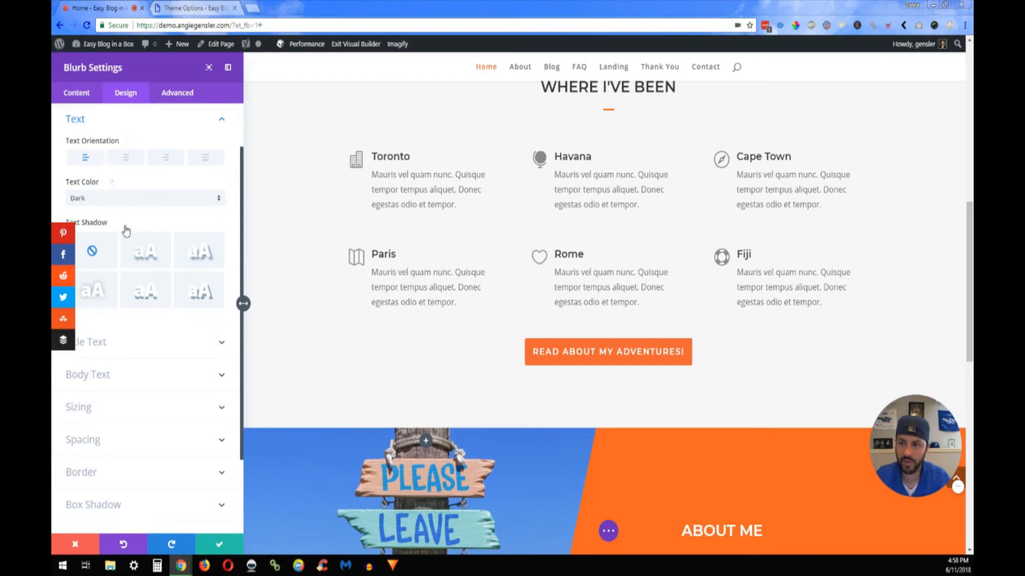
{"action": "scroll", "coordinate": [123, 238], "scroll_direction": "down", "scroll_amount": 1}
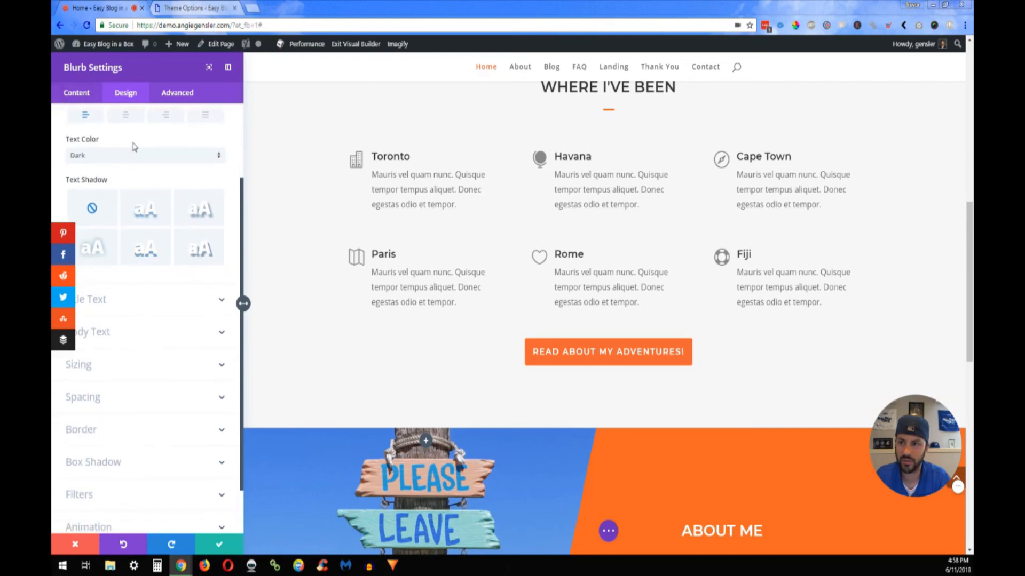
{"action": "scroll", "coordinate": [130, 144], "scroll_direction": "up", "scroll_amount": 3}
{"action": "left_click", "coordinate": [122, 179]}
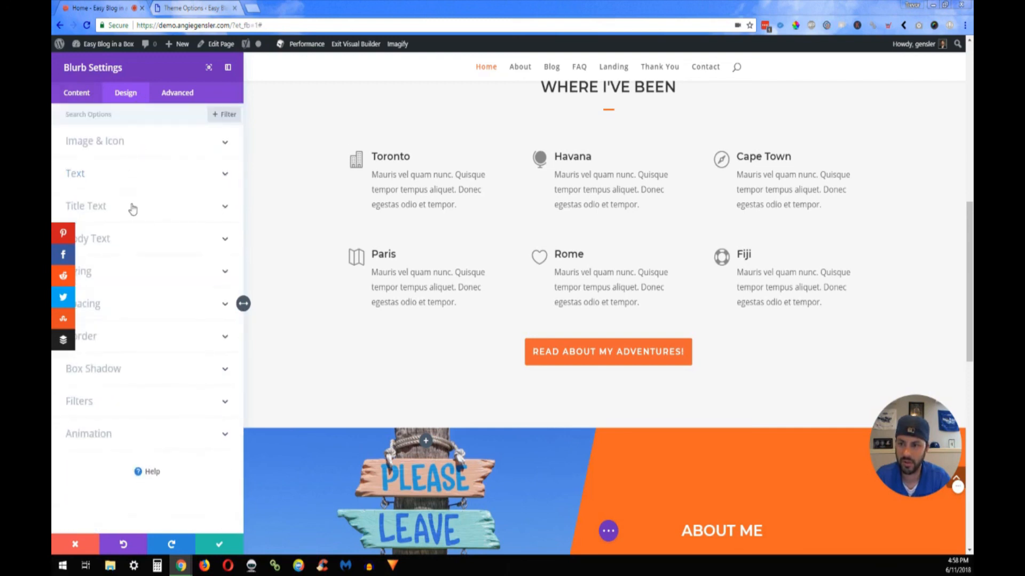
Set the Toronto blurb's body text font to Times New Roman
{"action": "left_click", "coordinate": [144, 239]}
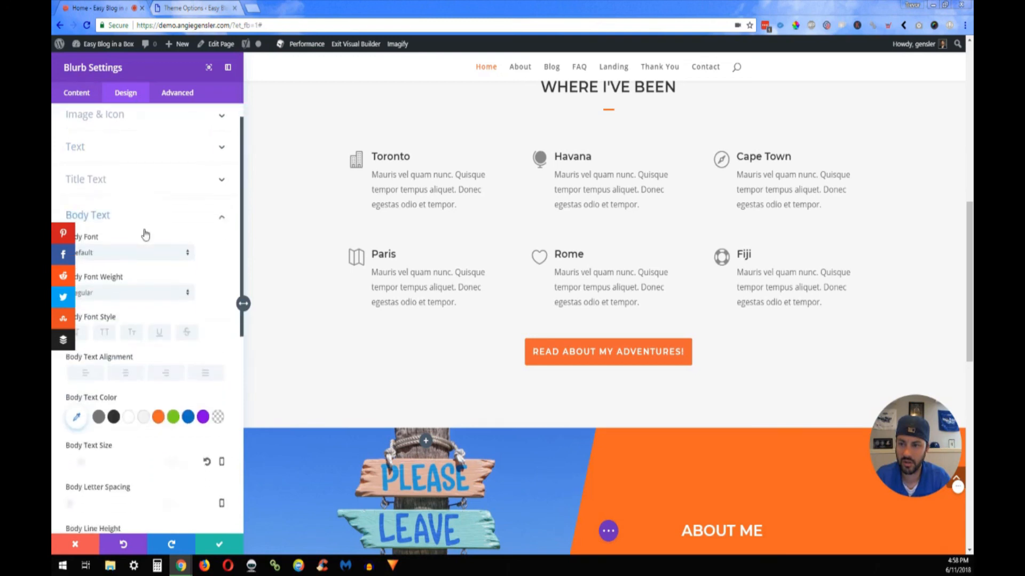
{"action": "left_click", "coordinate": [126, 161]}
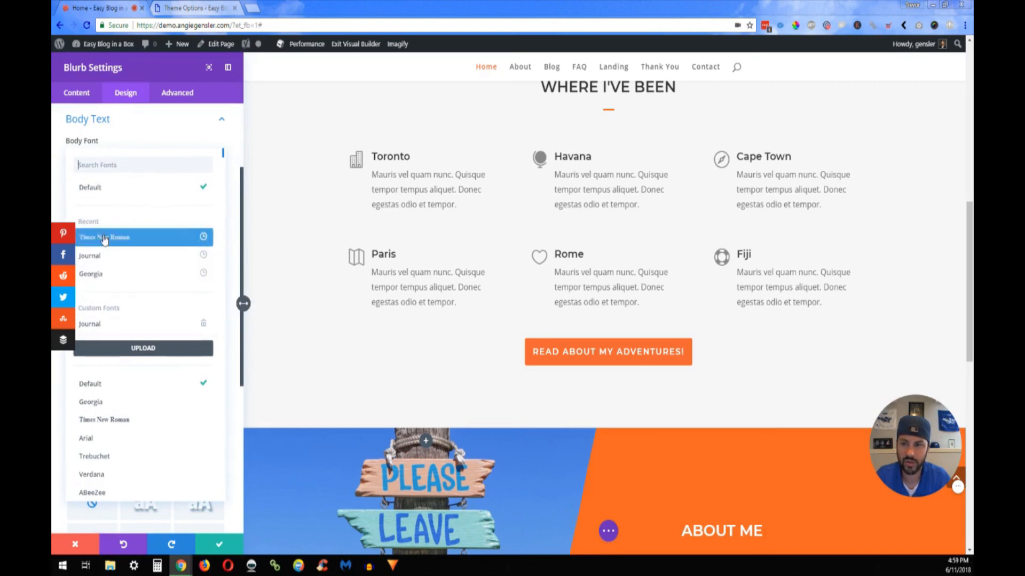
{"action": "left_click", "coordinate": [112, 241]}
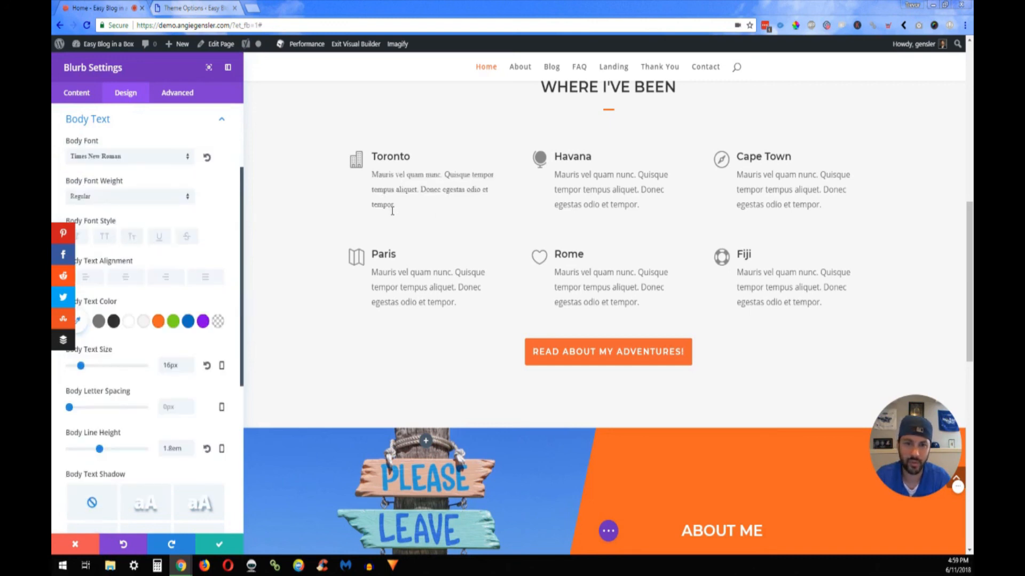
Set the Toronto blurb's body font back to Default and close the blurb settings
{"action": "left_click", "coordinate": [137, 160]}
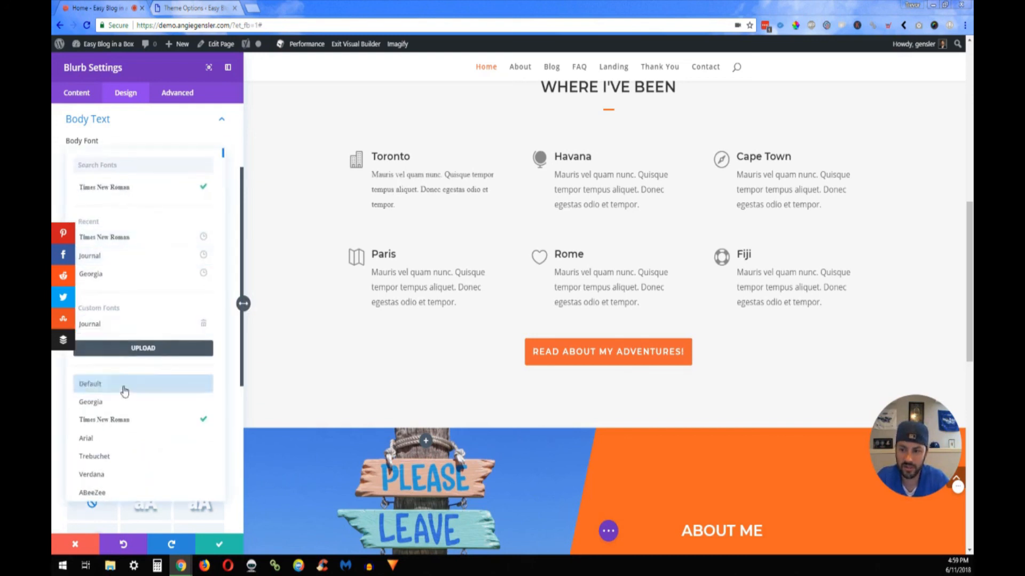
{"action": "left_click", "coordinate": [123, 388]}
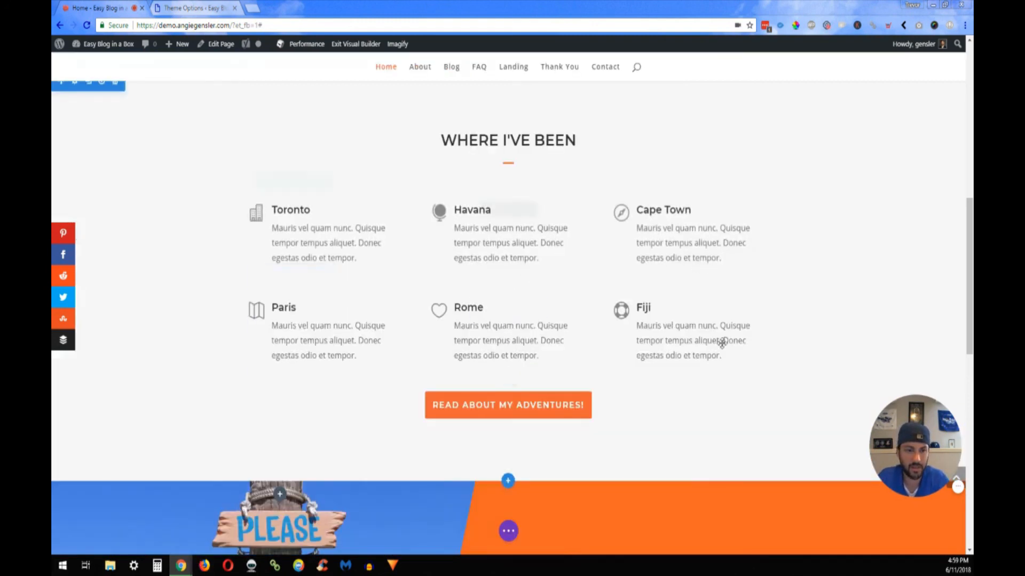
{"action": "scroll", "coordinate": [750, 397], "scroll_direction": "up", "scroll_amount": 1}
{"action": "scroll", "coordinate": [750, 396], "scroll_direction": "up", "scroll_amount": 1}
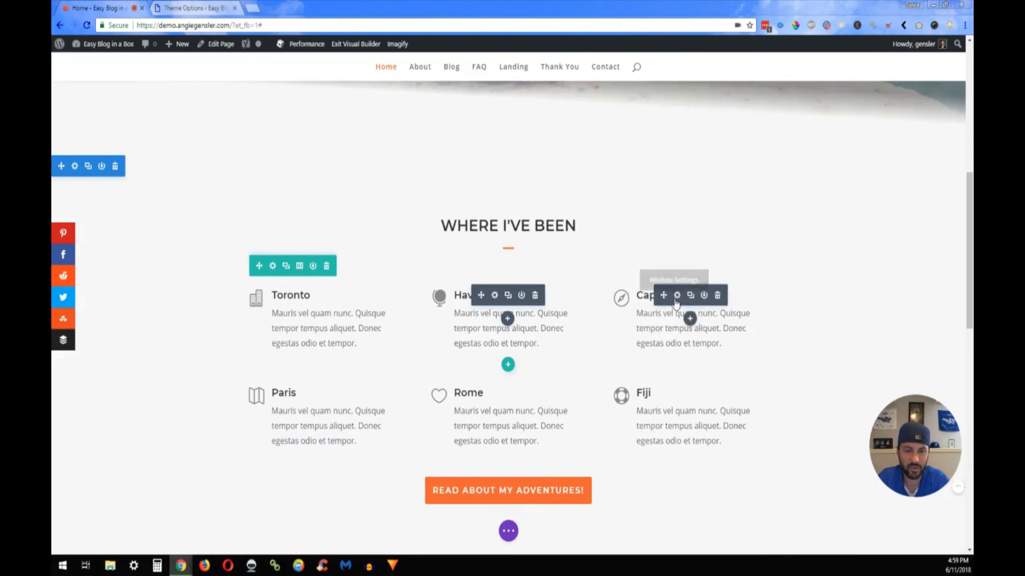